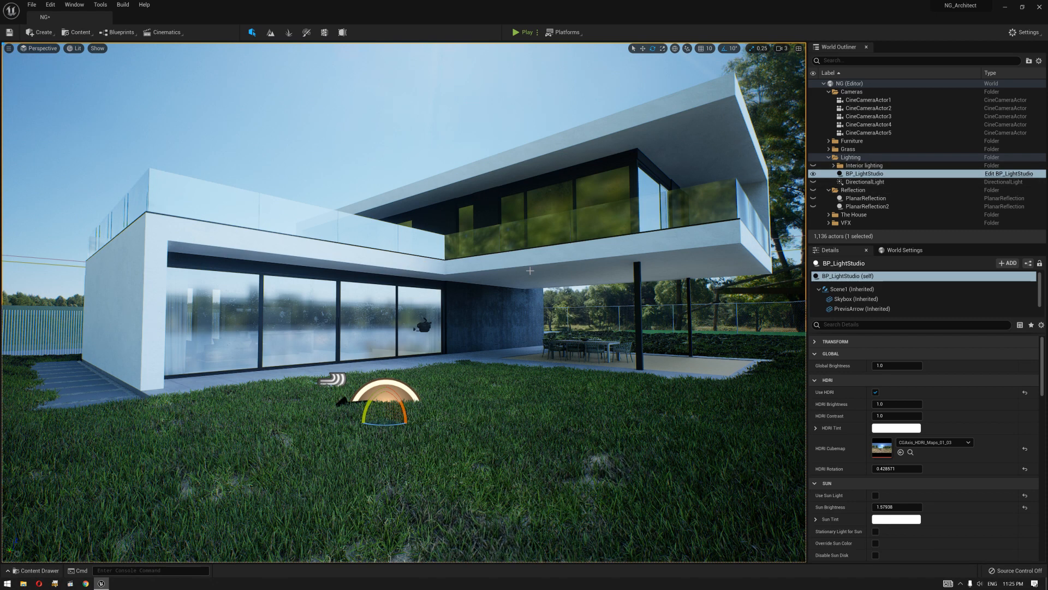
{"action": "right_click_drag", "start_coordinate": [404, 303], "coordinate": [381, 299]}
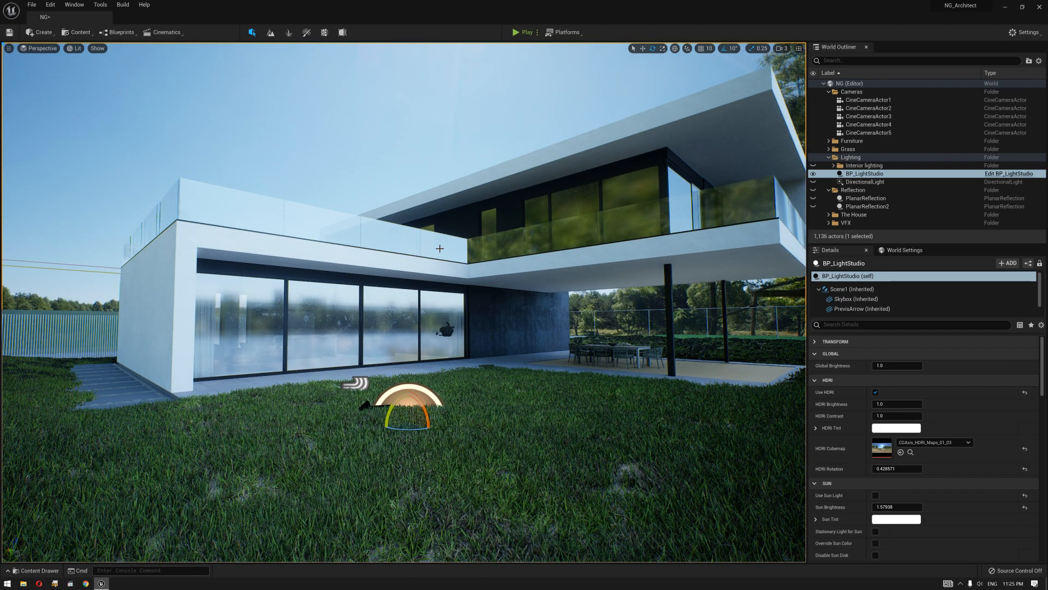
{"action": "right_click_drag", "start_coordinate": [467, 304], "coordinate": [466, 303]}
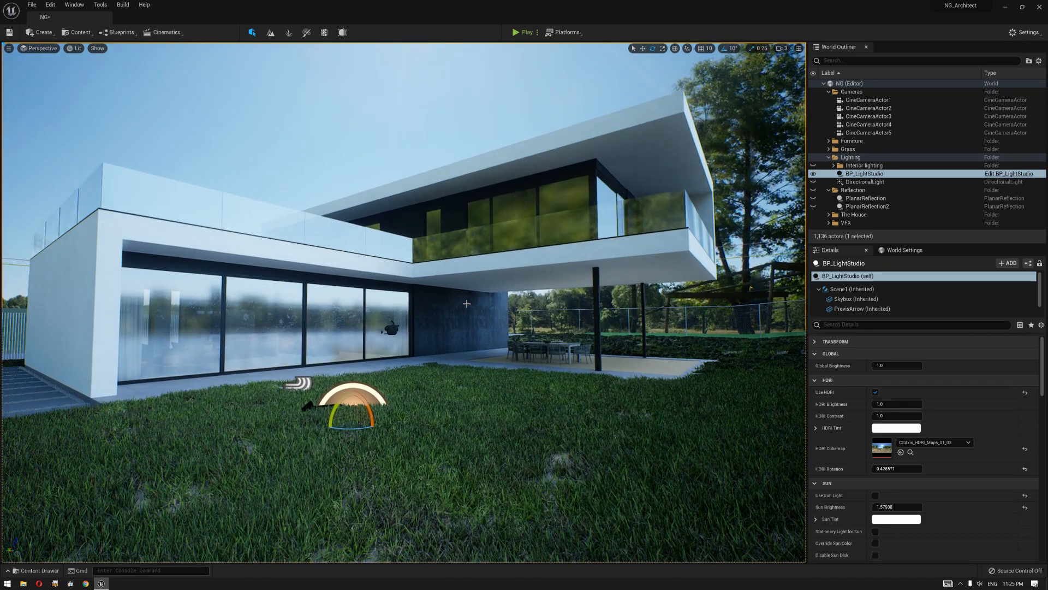
{"action": "right_click_drag", "start_coordinate": [475, 345], "coordinate": [465, 348]}
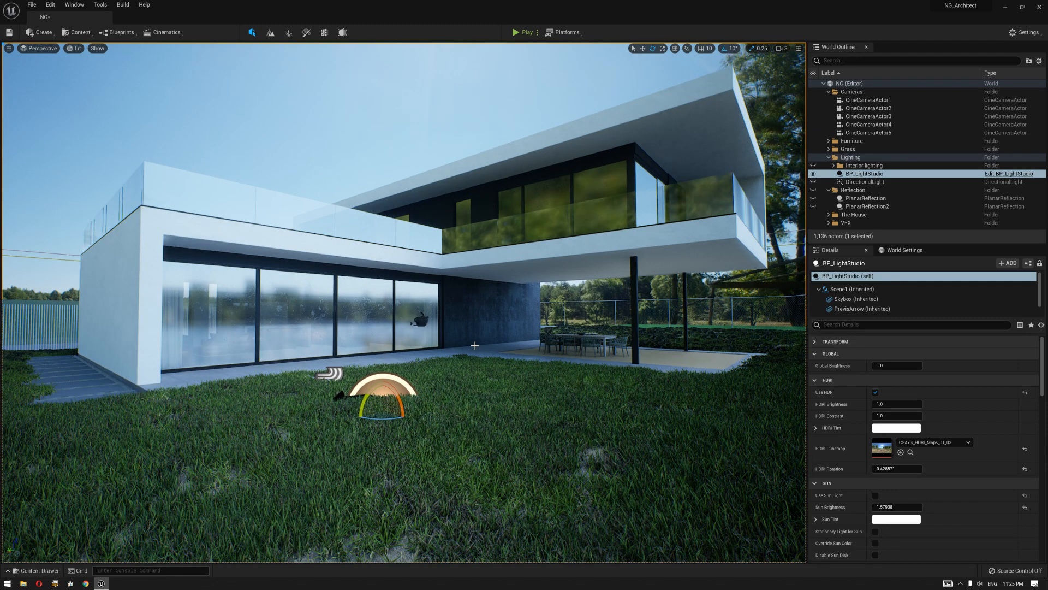
{"action": "right_click_drag", "start_coordinate": [422, 285], "coordinate": [422, 285]}
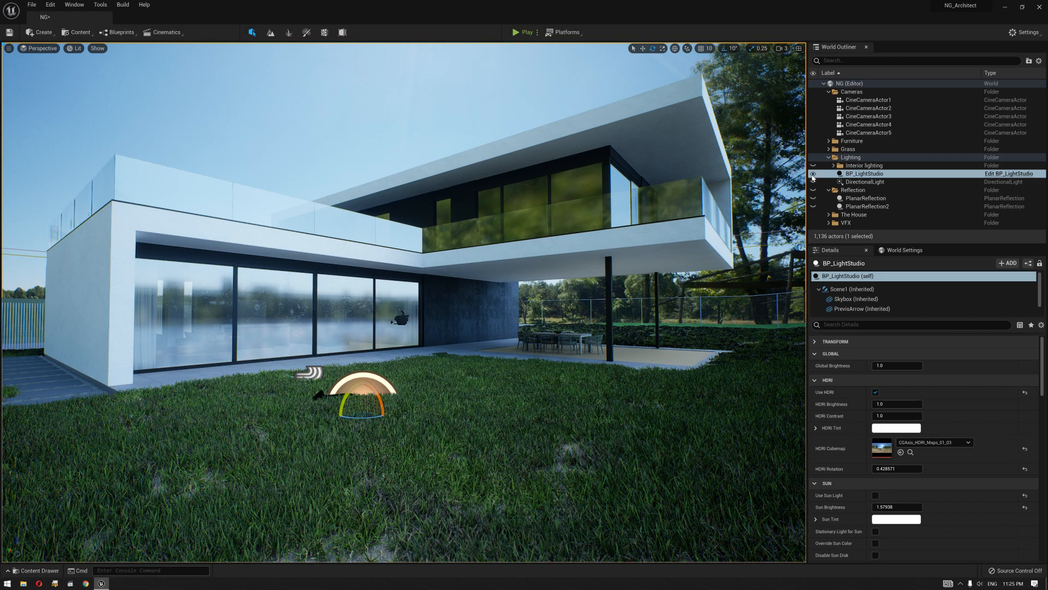
- Hide the BP_LightStudio actor and add an HDRI Backdrop light to the scene
{"action": "left_click", "coordinate": [813, 174]}
{"action": "left_click", "coordinate": [813, 181]}
{"action": "left_click", "coordinate": [42, 32]}
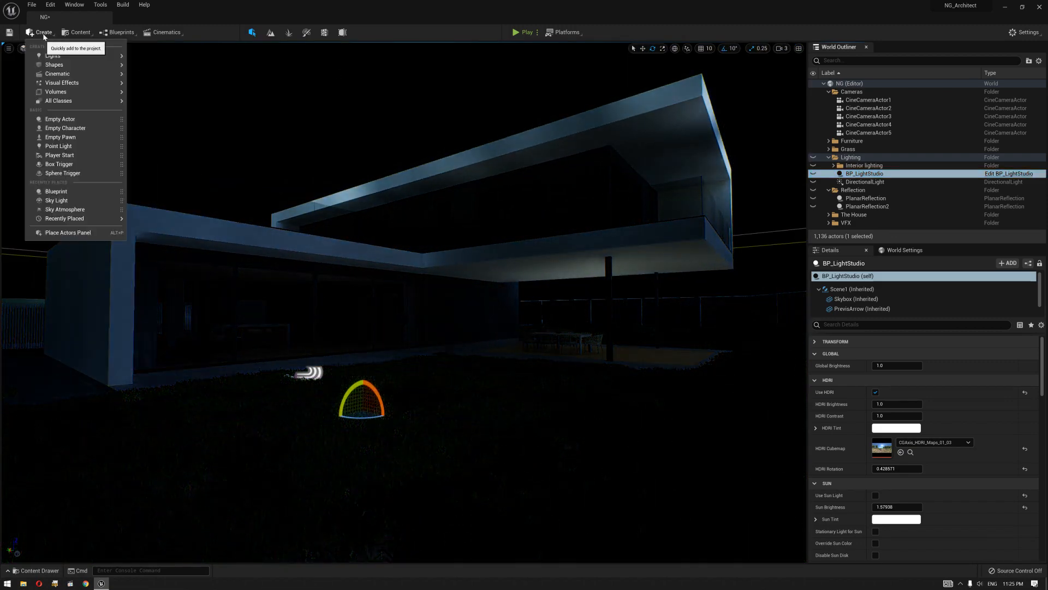
{"action": "mouse_move", "coordinate": [82, 57]}
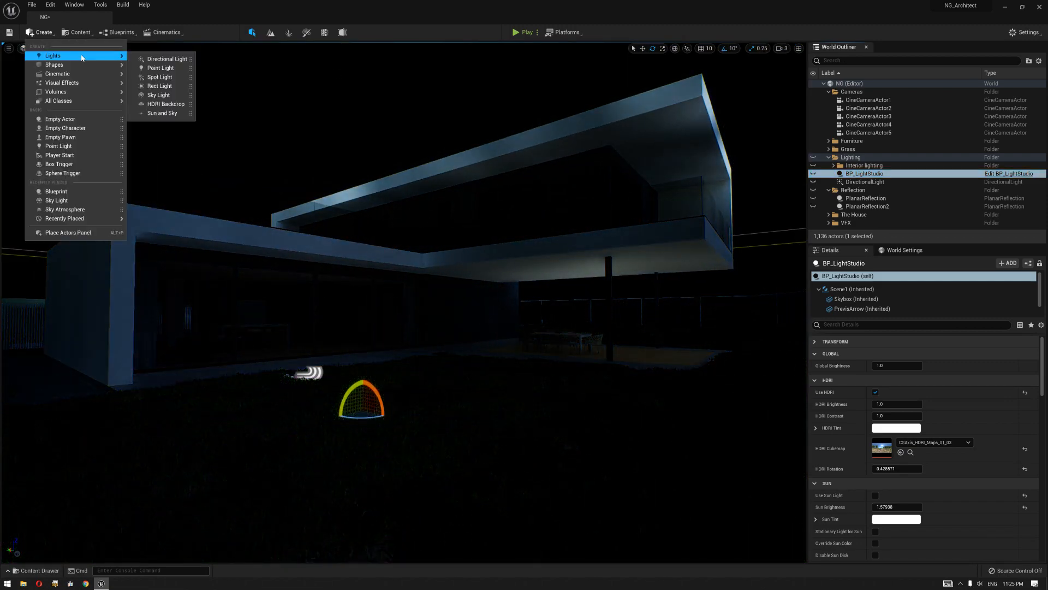
{"action": "left_click", "coordinate": [167, 105]}
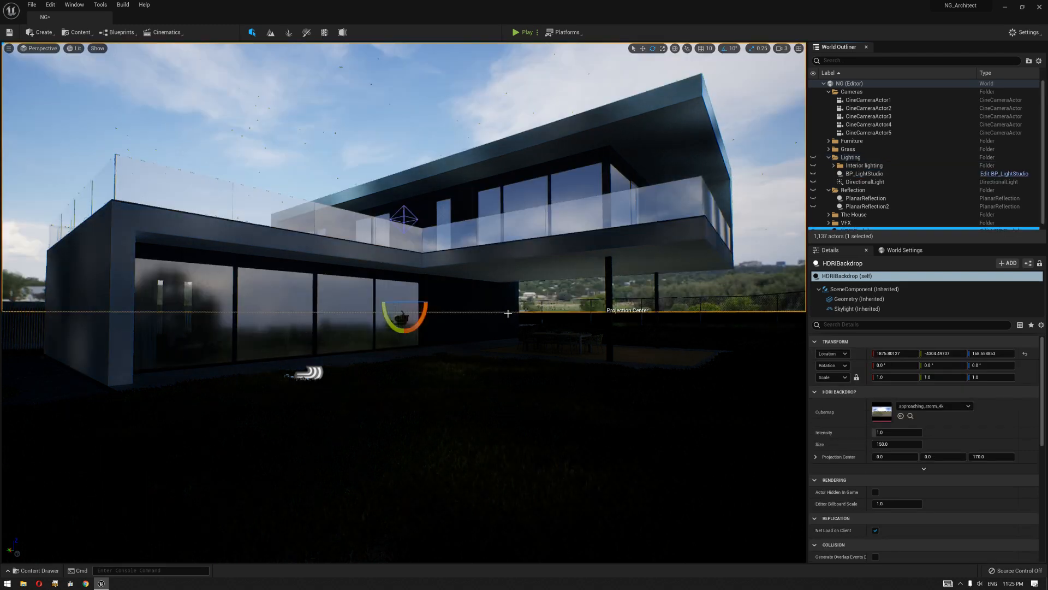
{"action": "right_click_drag", "start_coordinate": [508, 315], "coordinate": [500, 315]}
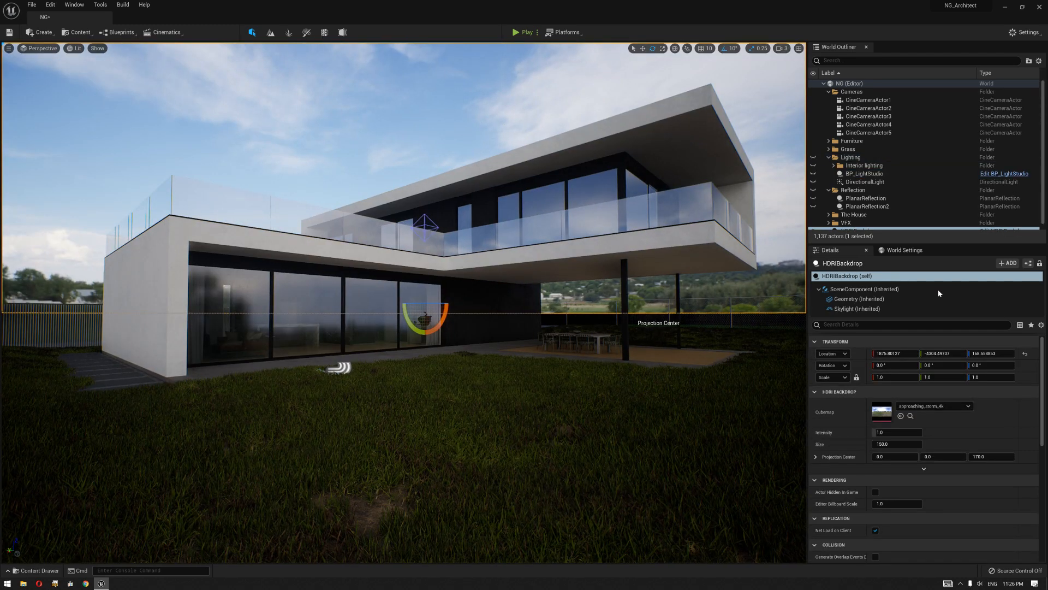
- Set the HDRI Backdrop's Skylight source type to SLS Specified Cubemap and assign the autumn_hockey_4k texture as its cubemap
{"action": "left_click", "coordinate": [873, 309]}
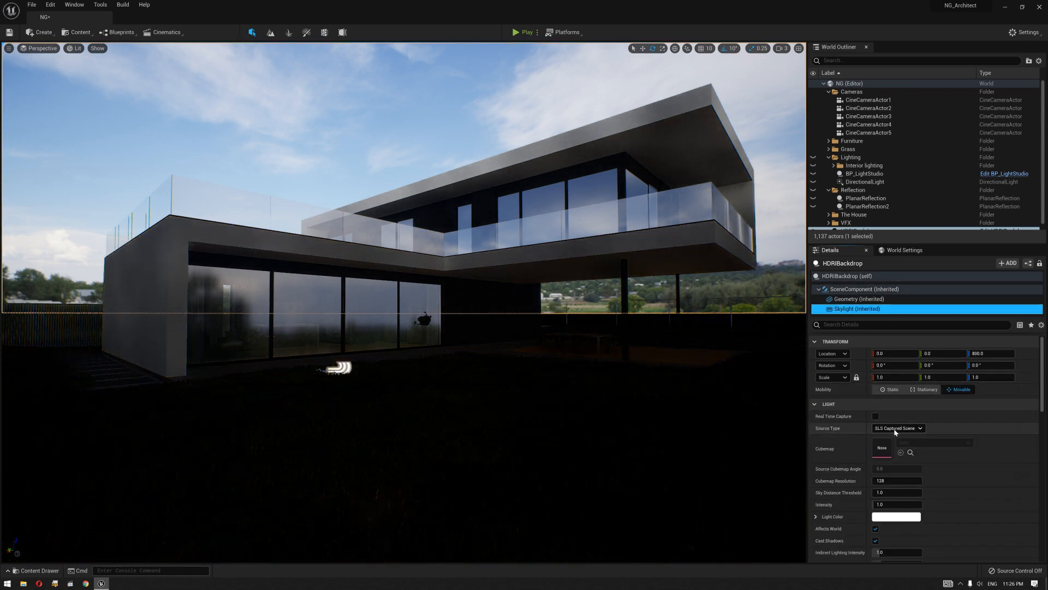
{"action": "left_click", "coordinate": [895, 429]}
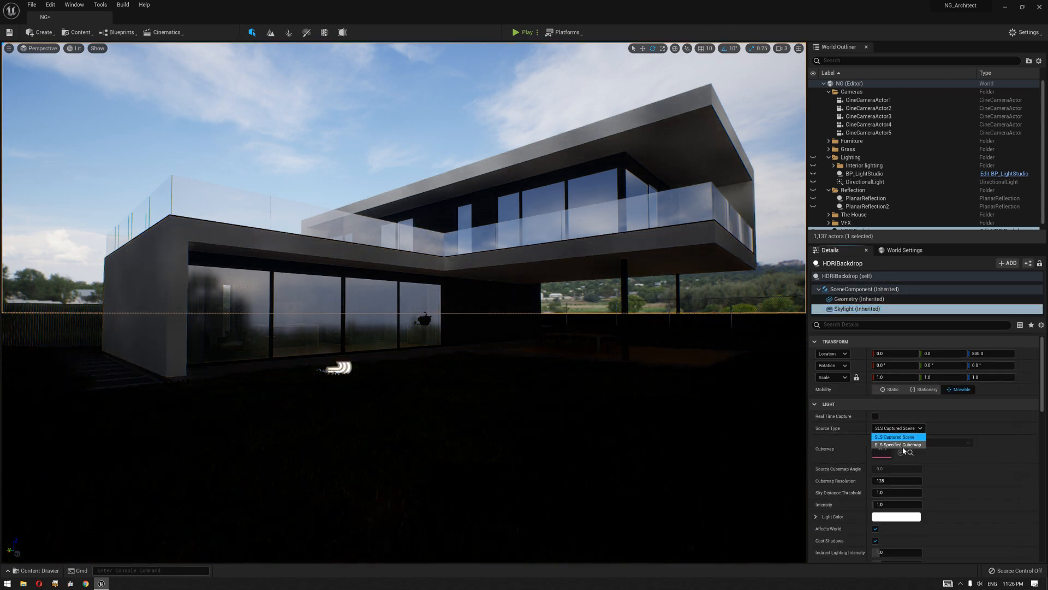
{"action": "left_click", "coordinate": [898, 444]}
{"action": "key", "text": "ctrl+space"}
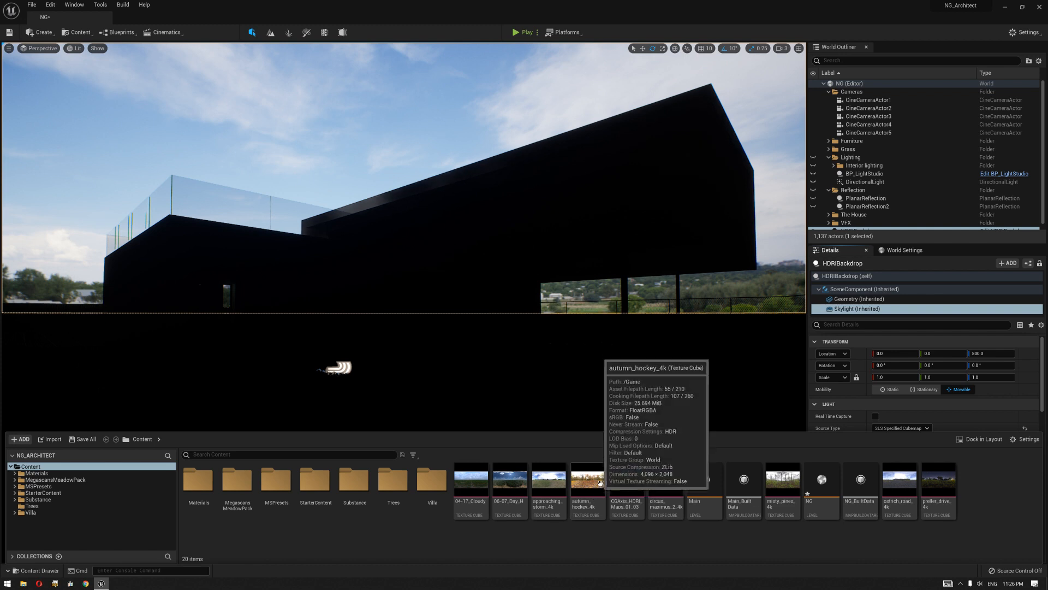
{"action": "left_click_drag", "start_coordinate": [587, 483], "coordinate": [911, 402]}
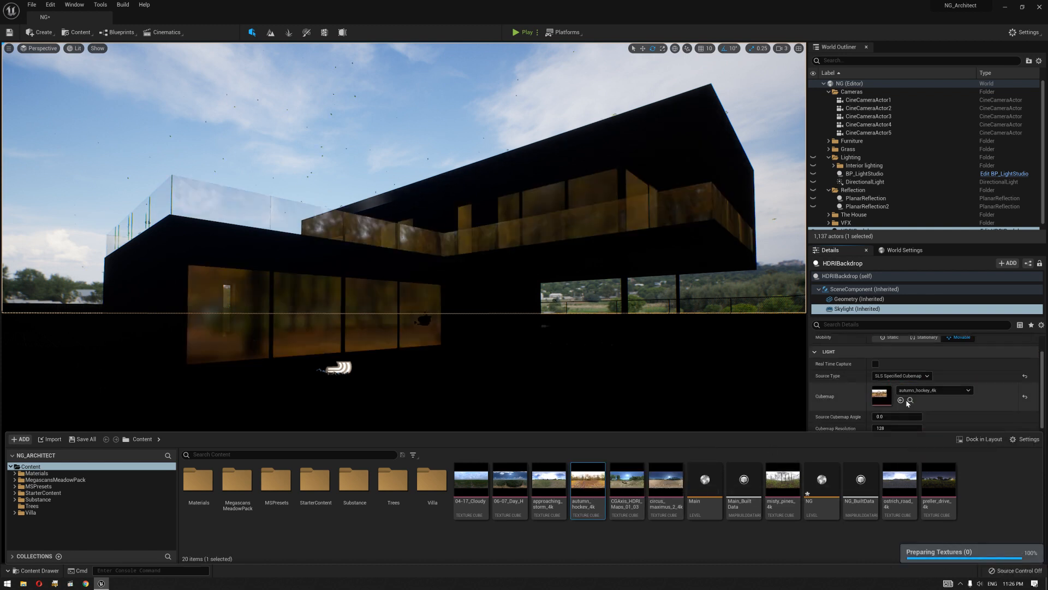
{"action": "mouse_move", "coordinate": [645, 333]}
{"action": "right_mouse_down"}
{"action": "mouse_move", "coordinate": [655, 330]}
{"action": "mouse_move", "coordinate": [618, 330]}
{"action": "mouse_move", "coordinate": [644, 329]}
{"action": "right_mouse_up"}
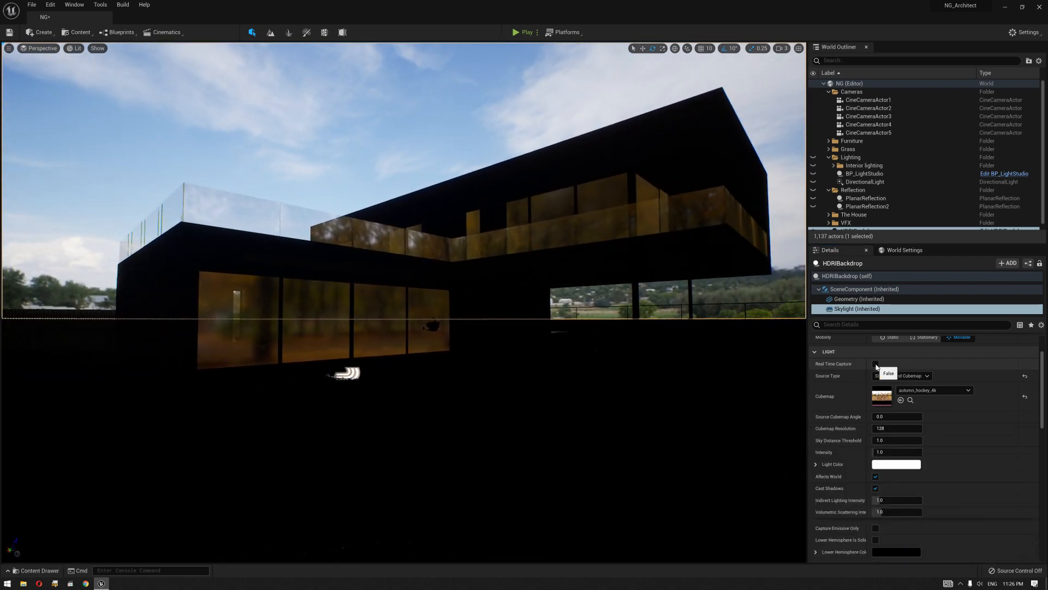
- Try Real Time Capture on the HDRI Backdrop's Skylight and check the house
{"action": "left_click", "coordinate": [875, 364]}
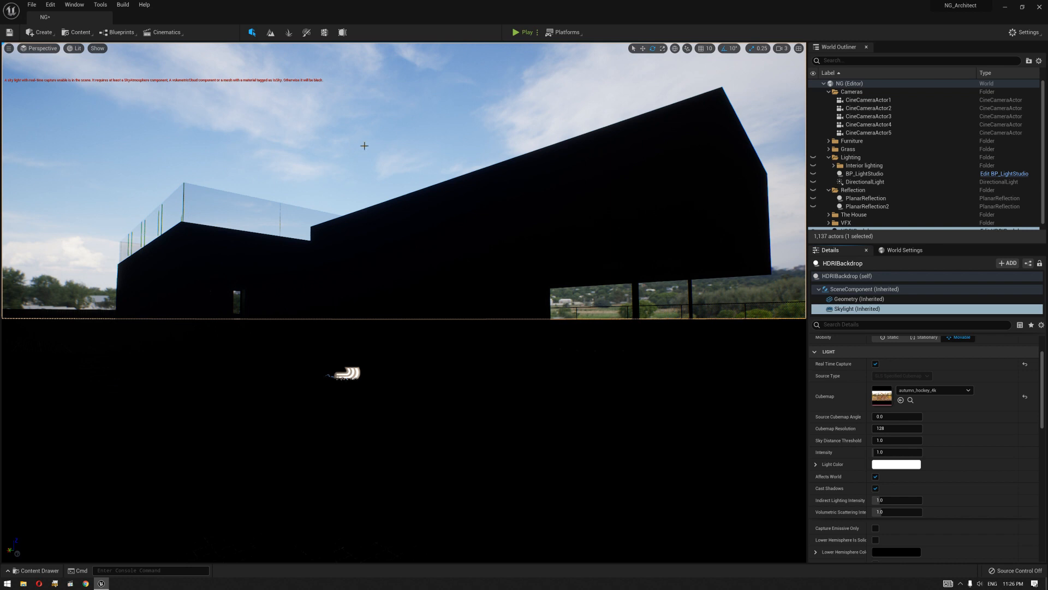
{"action": "mouse_move", "coordinate": [552, 181]}
{"action": "right_mouse_down"}
{"action": "mouse_move", "coordinate": [530, 181]}
{"action": "mouse_move", "coordinate": [550, 181]}
{"action": "right_mouse_up"}
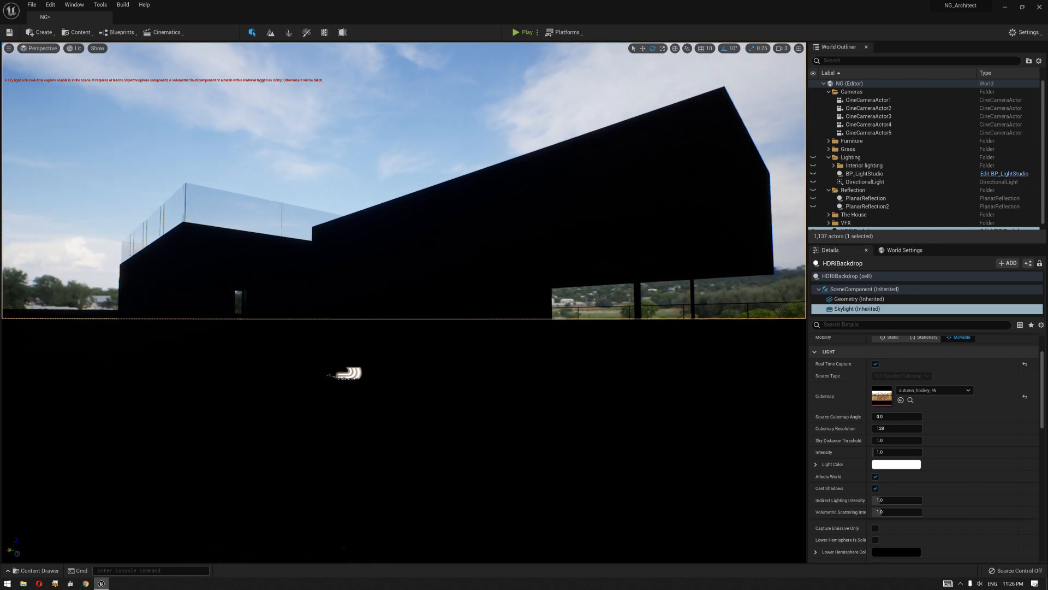
{"action": "right_click_drag", "start_coordinate": [635, 230], "coordinate": [666, 194]}
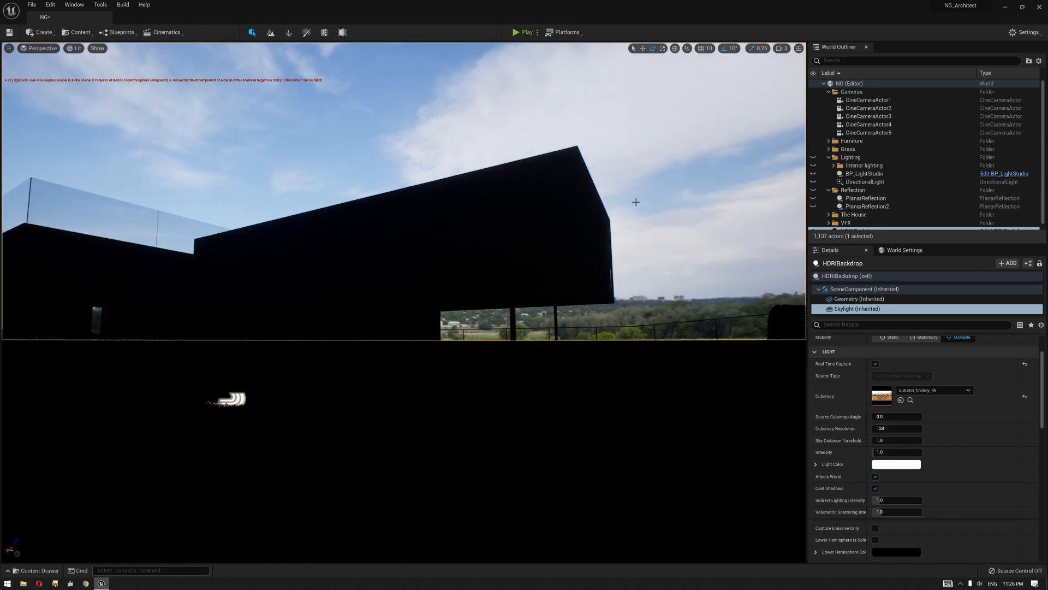
- Delete the HDRIBackdrop actor and make BP_LightStudio visible again
{"action": "scroll", "coordinate": [835, 196], "scroll_direction": "down", "scroll_amount": 1}
{"action": "left_click", "coordinate": [858, 225]}
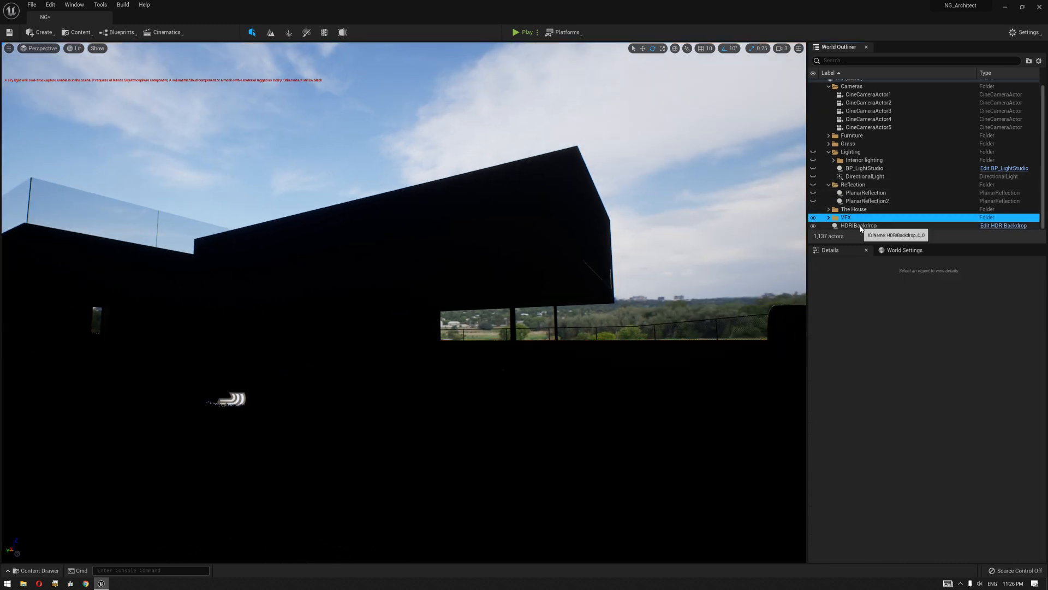
{"action": "key", "text": "Delete"}
{"action": "left_click", "coordinate": [833, 174]}
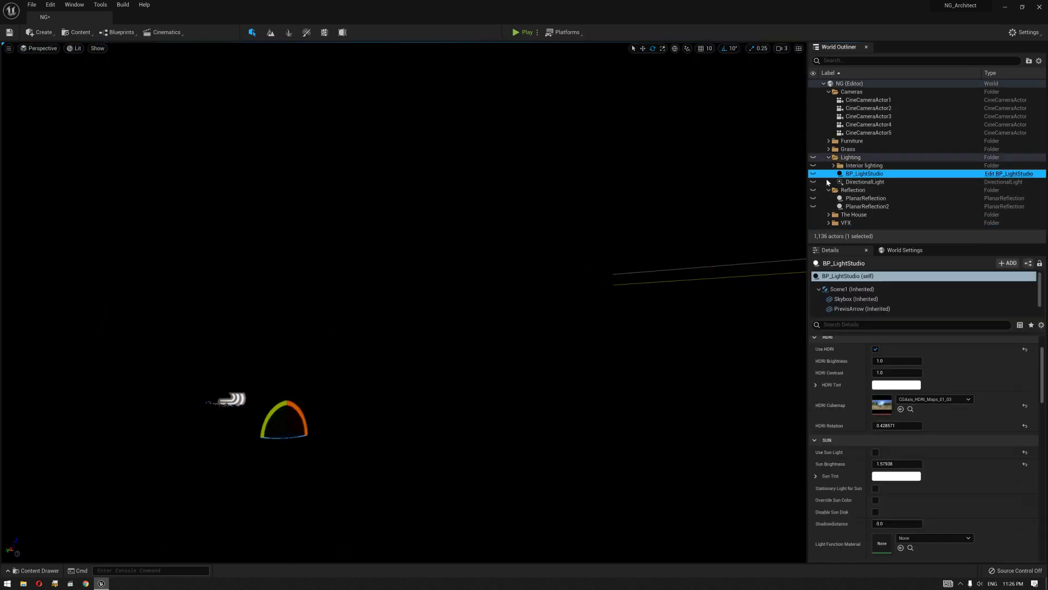
{"action": "left_click", "coordinate": [813, 174]}
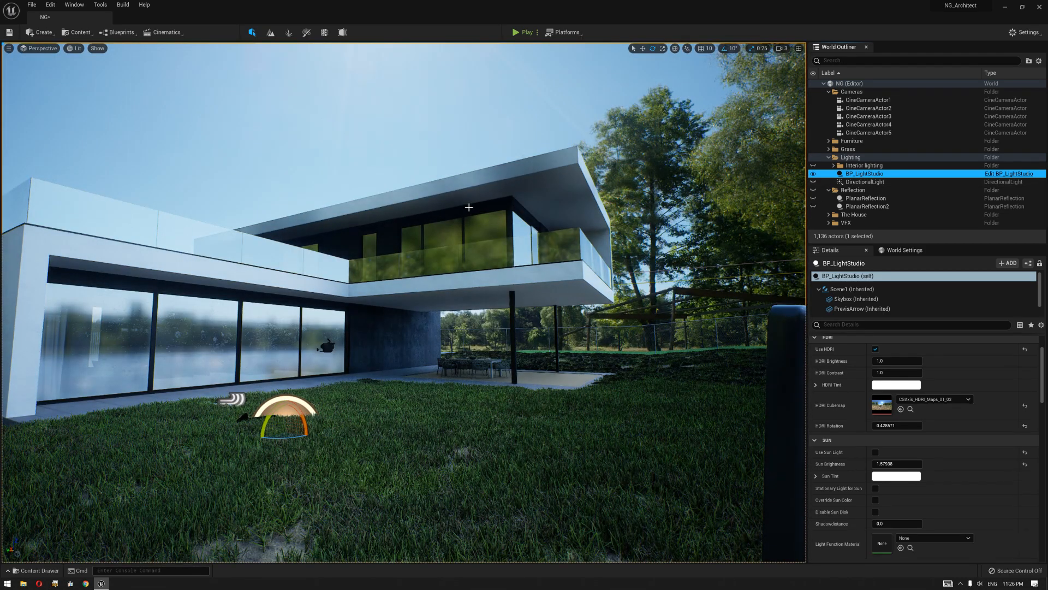
- Set the HDRI Cubemap of BP_LightStudio to the autumn_hockey_4k texture
{"action": "key", "text": "s"}
{"action": "right_click_drag", "start_coordinate": [491, 295], "coordinate": [439, 317]}
{"action": "key", "text": "w"}
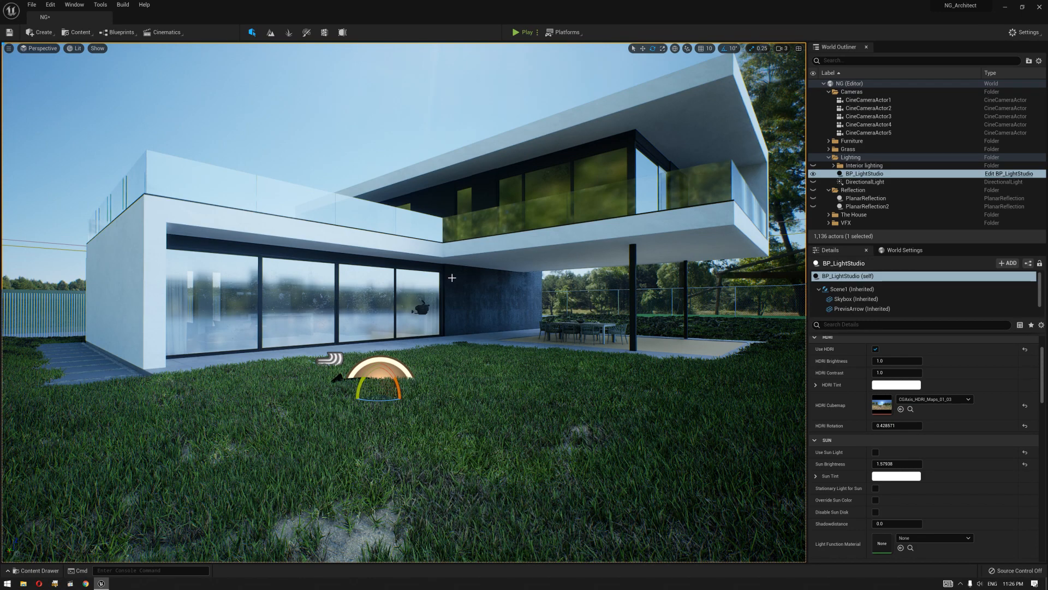
{"action": "mouse_move", "coordinate": [454, 297]}
{"action": "right_mouse_down"}
{"action": "mouse_move", "coordinate": [463, 291]}
{"action": "mouse_move", "coordinate": [454, 293]}
{"action": "right_mouse_up"}
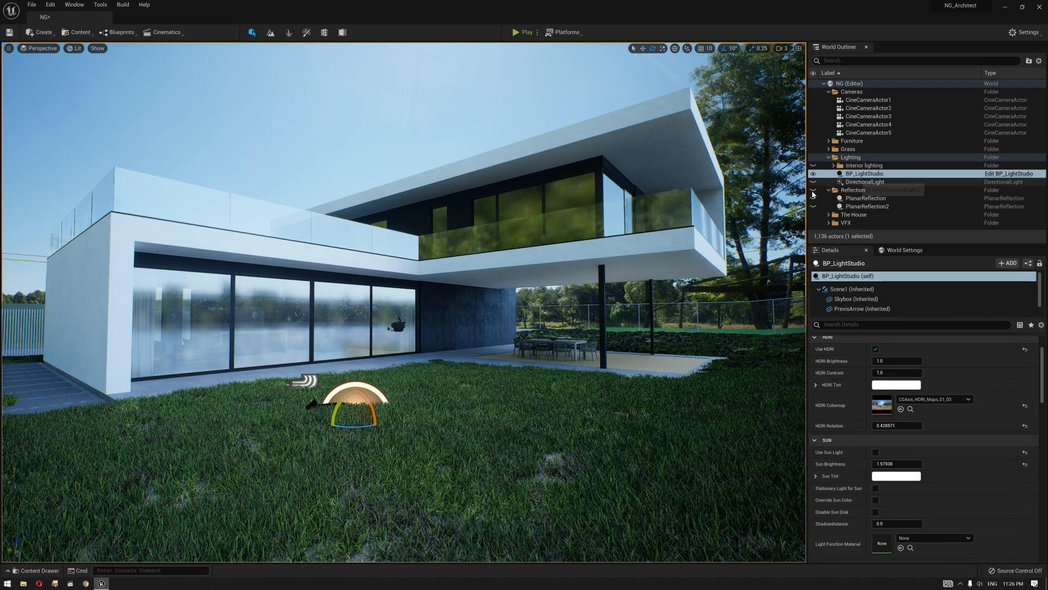
{"action": "mouse_move", "coordinate": [264, 344]}
{"action": "right_mouse_down"}
{"action": "mouse_move", "coordinate": [271, 341]}
{"action": "mouse_move", "coordinate": [263, 343]}
{"action": "right_mouse_up"}
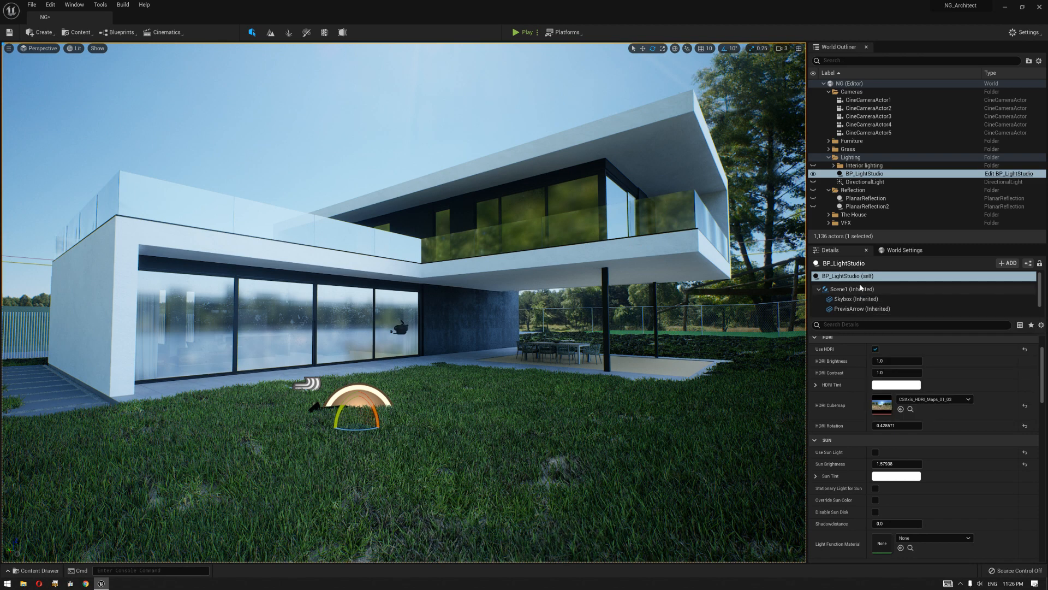
{"action": "left_click", "coordinate": [910, 409]}
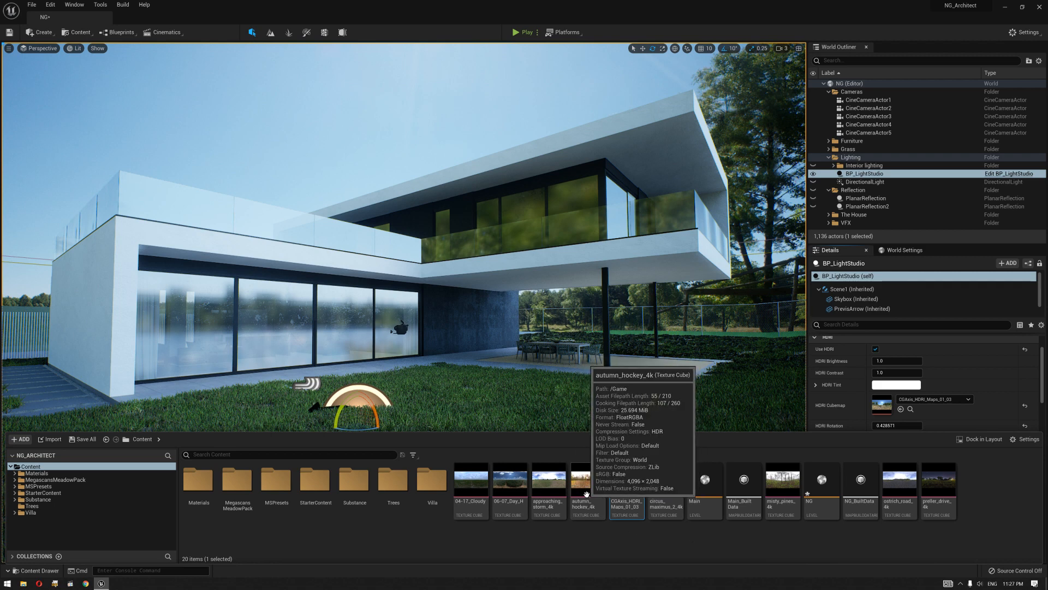
{"action": "left_click_drag", "start_coordinate": [586, 494], "coordinate": [924, 405]}
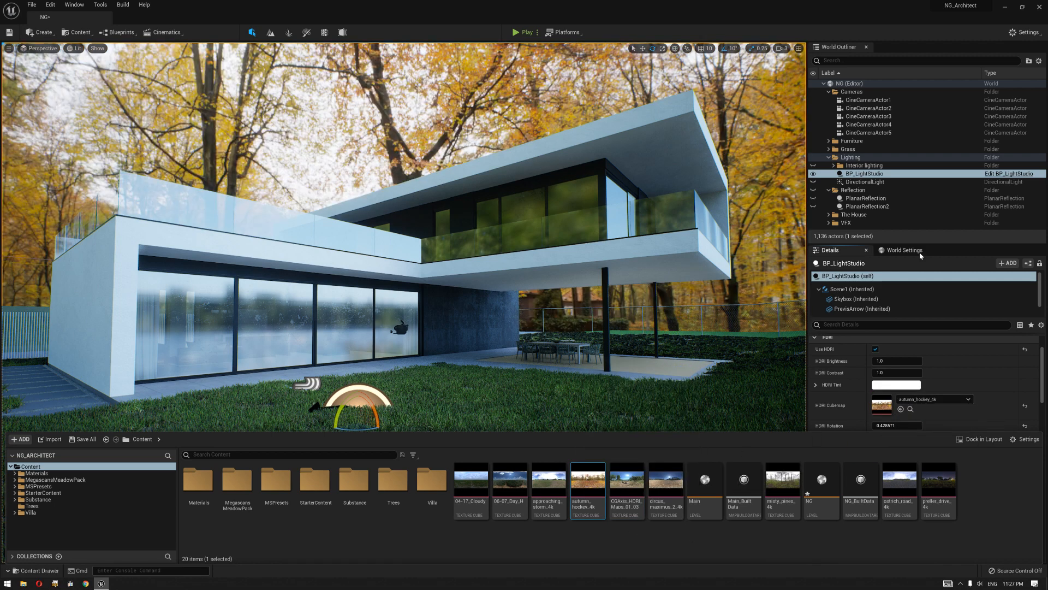
- Assign the autumn_hockey_4k texture as the cubemap of BP_LightStudio's SkyLight1 component
{"action": "scroll", "coordinate": [851, 297], "scroll_direction": "down", "scroll_amount": 1}
{"action": "left_click", "coordinate": [832, 310]}
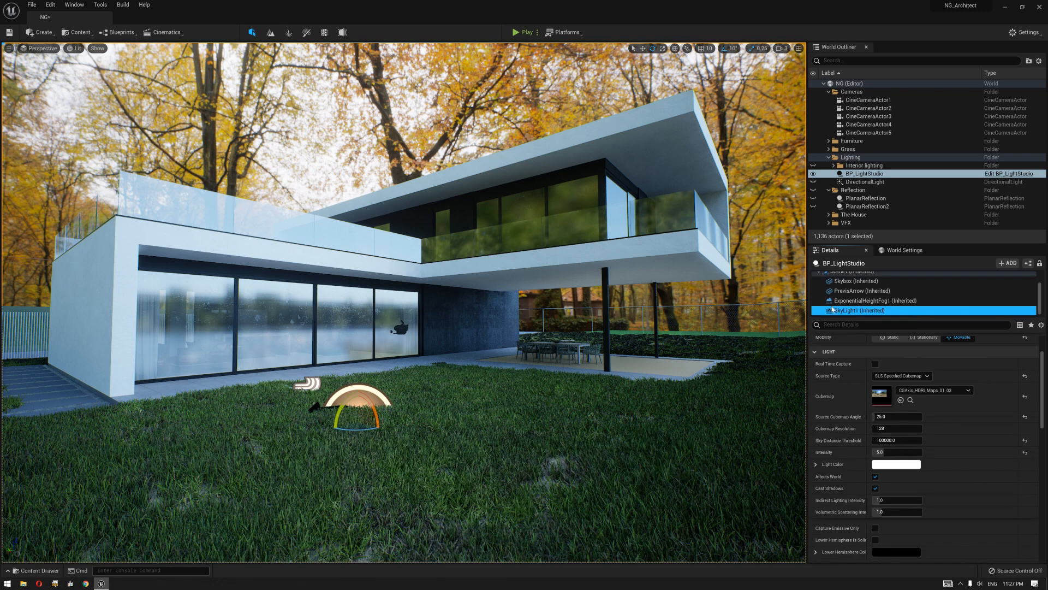
{"action": "left_click_drag", "start_coordinate": [587, 486], "coordinate": [899, 392]}
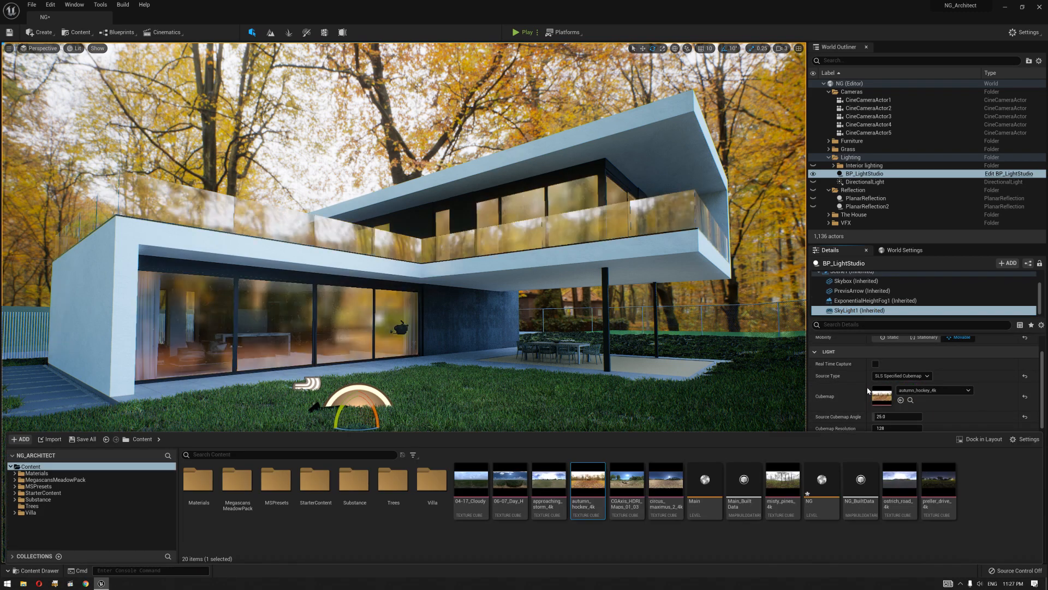
- Fly into the house and examine the new lighting in the living room
{"action": "right_click_drag", "start_coordinate": [546, 305], "coordinate": [437, 285]}
{"action": "key", "text": "w"}
{"action": "key", "text": "w"}
{"action": "key", "text": "a"}
{"action": "key", "text": "w"}
{"action": "key", "text": "w"}
{"action": "key", "text": "s"}
{"action": "key", "text": "q"}
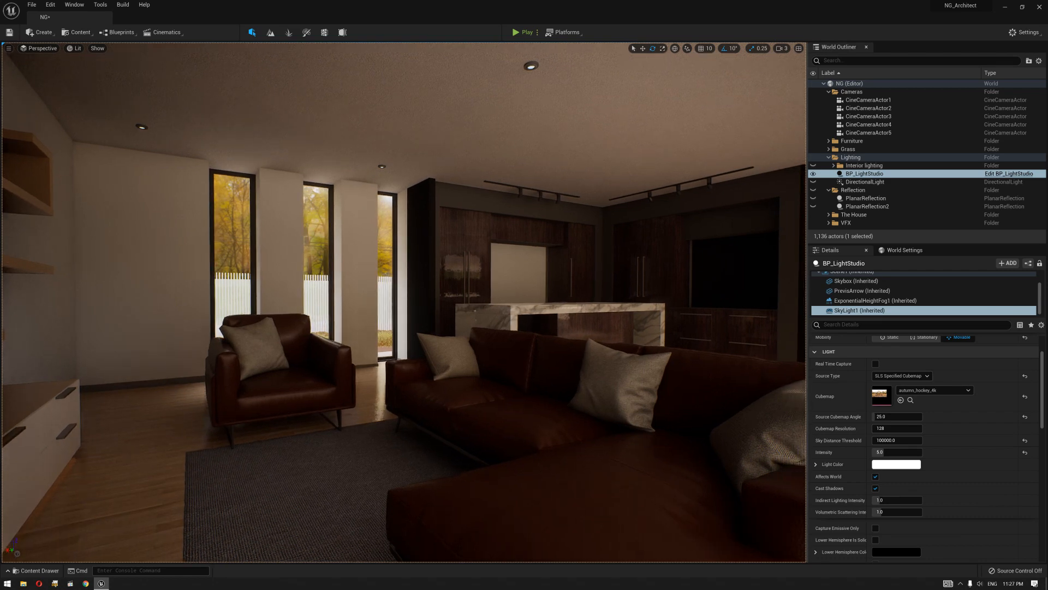
- Pilot CineCameraActor1 and reframe its shot on the armchair, tall windows and marble kitchen island
{"action": "left_click", "coordinate": [46, 51]}
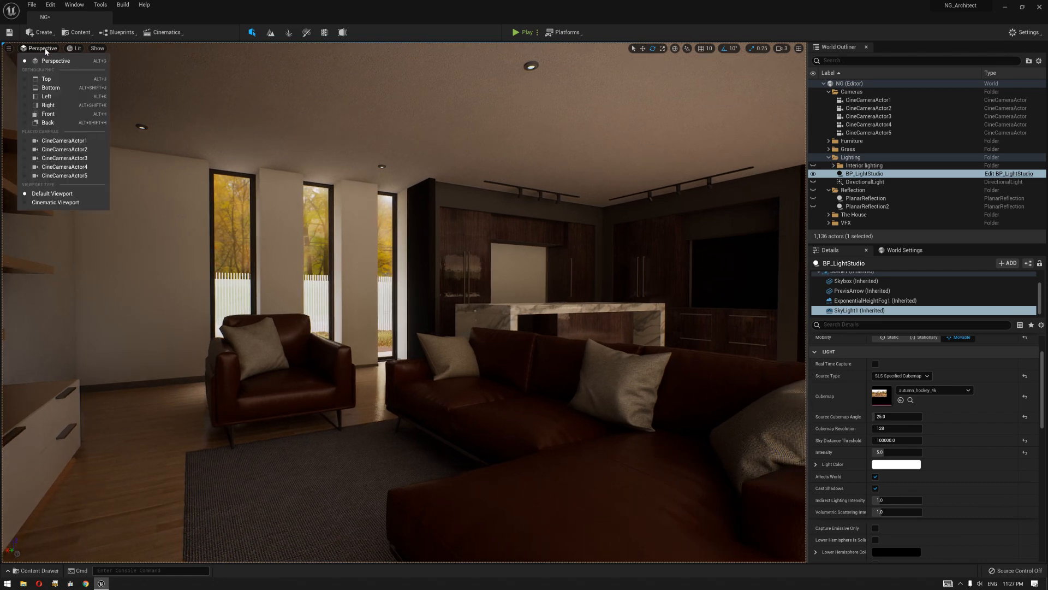
{"action": "left_click", "coordinate": [63, 140]}
{"action": "right_click_drag", "start_coordinate": [267, 181], "coordinate": [372, 292]}
{"action": "key", "text": "w"}
{"action": "key", "text": "e"}
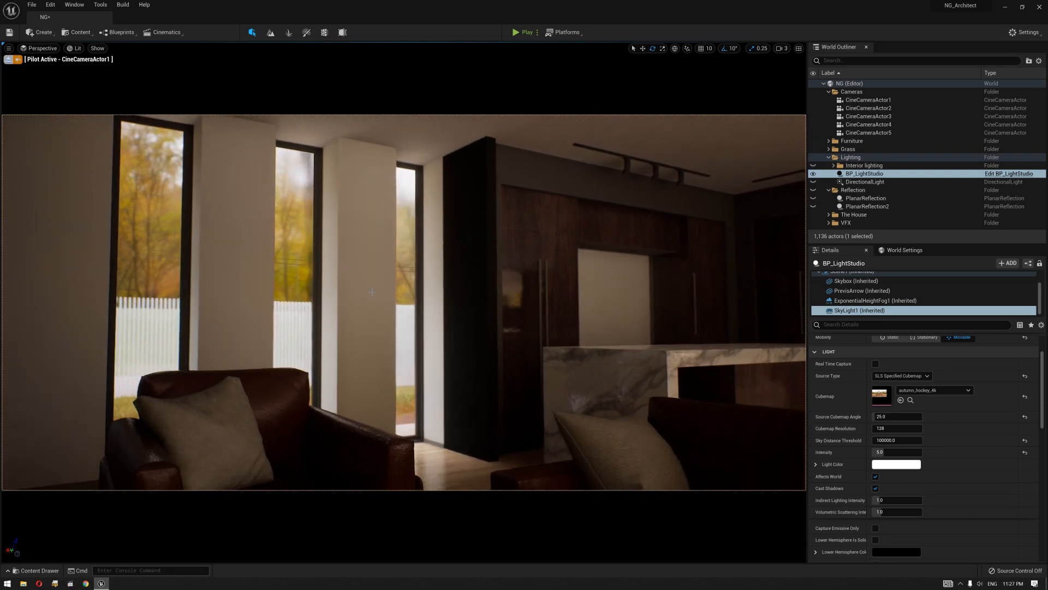
- Set CineCameraActor1's manual focus distance by sampling the white pillar between the tall windows, and adjust the camera's height
{"action": "left_click", "coordinate": [869, 100]}
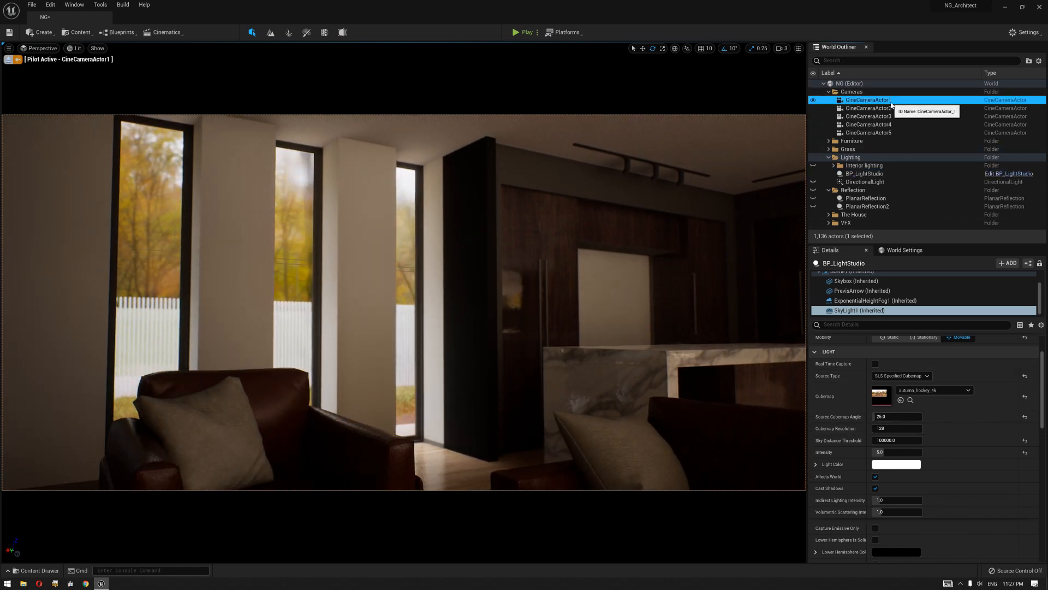
{"action": "left_click", "coordinate": [919, 440]}
{"action": "left_click", "coordinate": [360, 295]}
{"action": "middle_click_drag", "start_coordinate": [360, 295], "coordinate": [364, 234]}
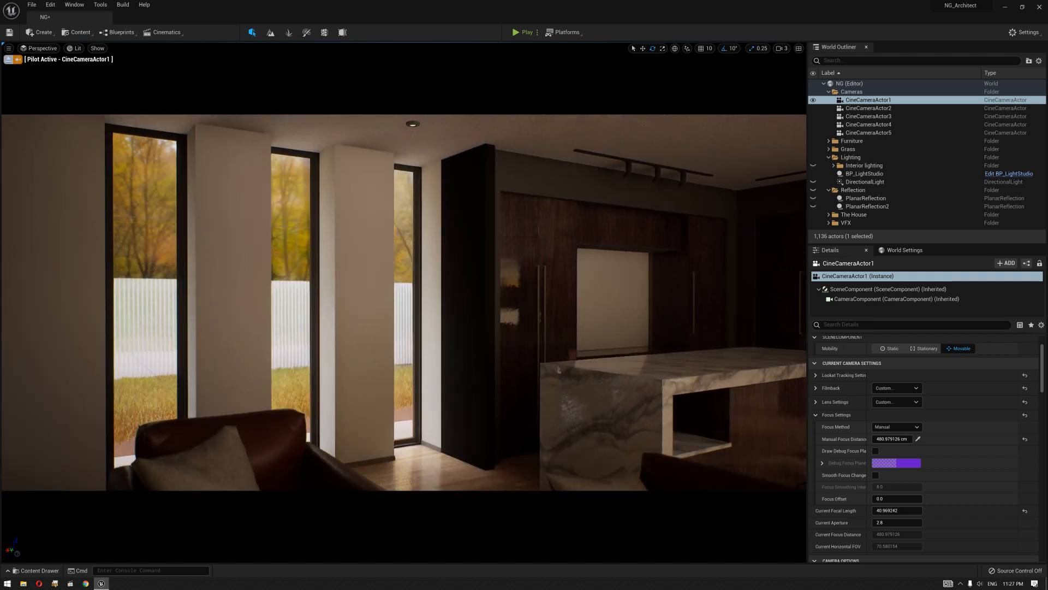
- Set the intensity of BP_LightStudio's SkyLight1 component to 6 and reframe the camera on the living room
{"action": "left_click", "coordinate": [865, 173]}
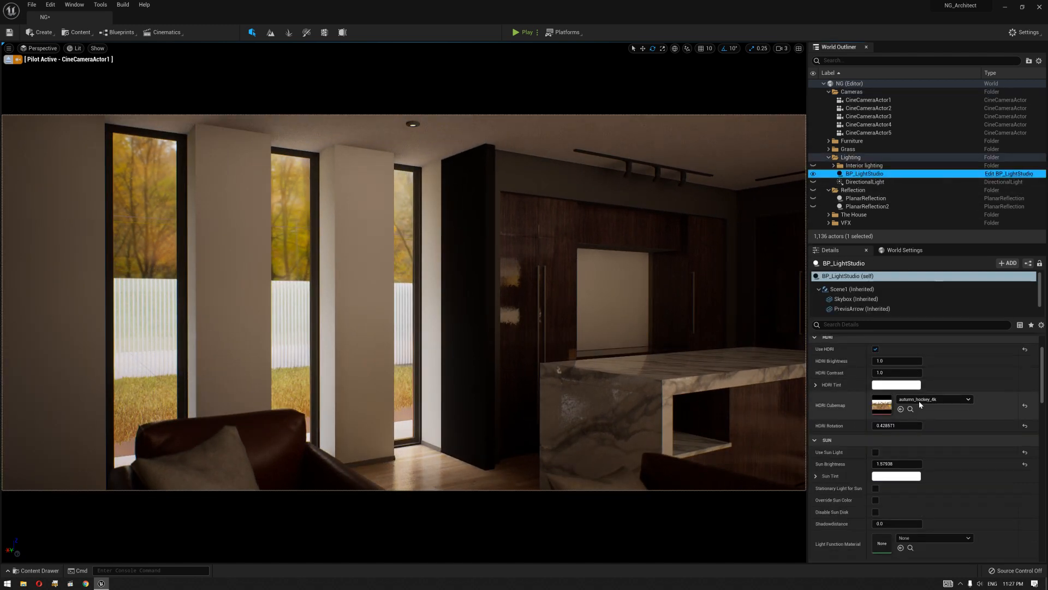
{"action": "scroll", "coordinate": [868, 301], "scroll_direction": "down", "scroll_amount": 2}
{"action": "left_click", "coordinate": [872, 310]}
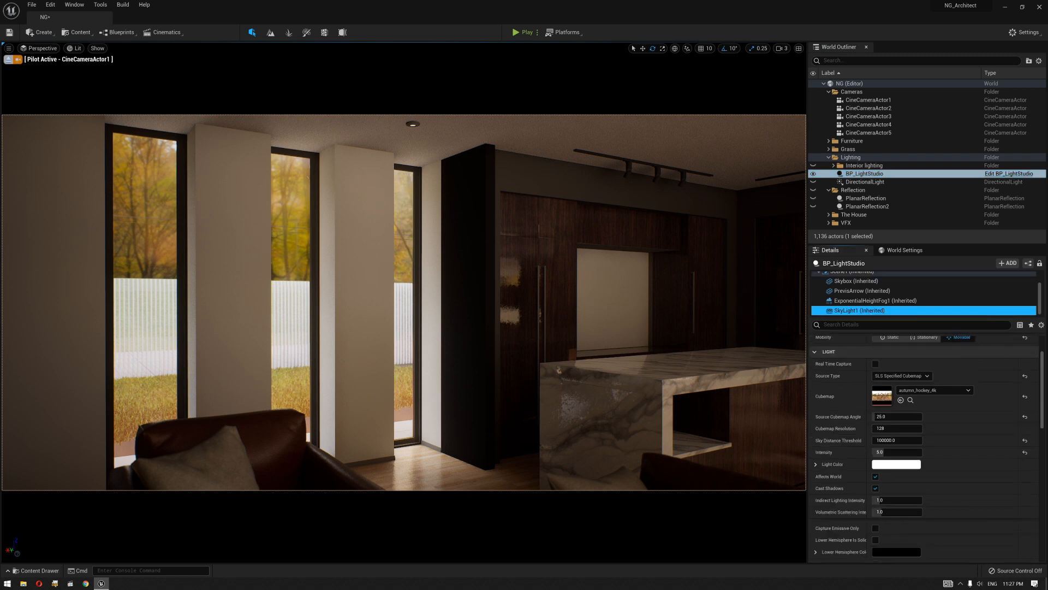
{"action": "left_click", "coordinate": [902, 452]}
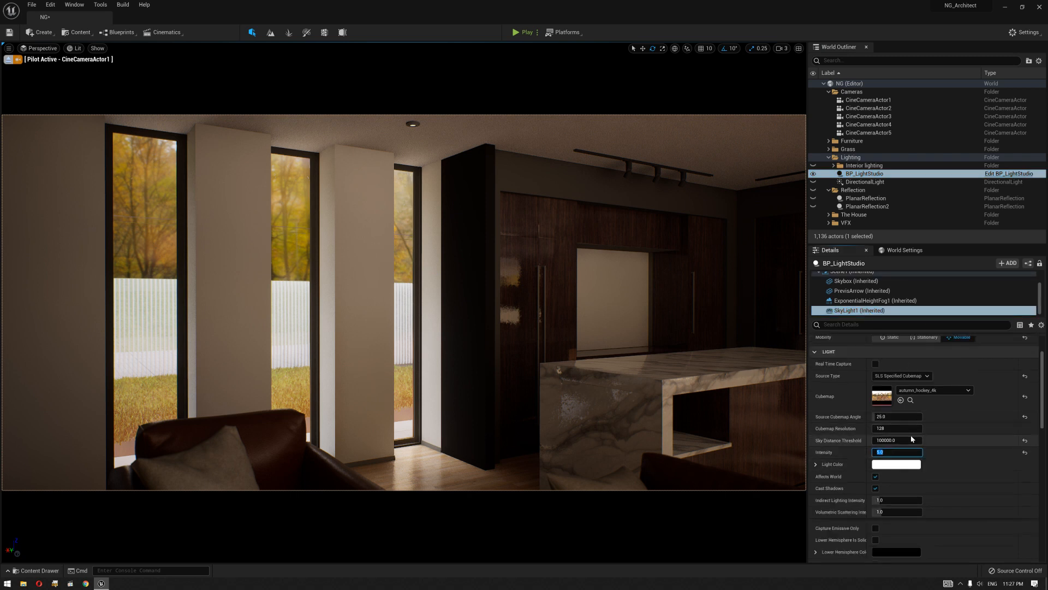
{"action": "type", "text": "6"}
{"action": "key", "text": "Return"}
{"action": "right_click_drag", "start_coordinate": [476, 290], "coordinate": [489, 278]}
{"action": "key", "text": "q"}
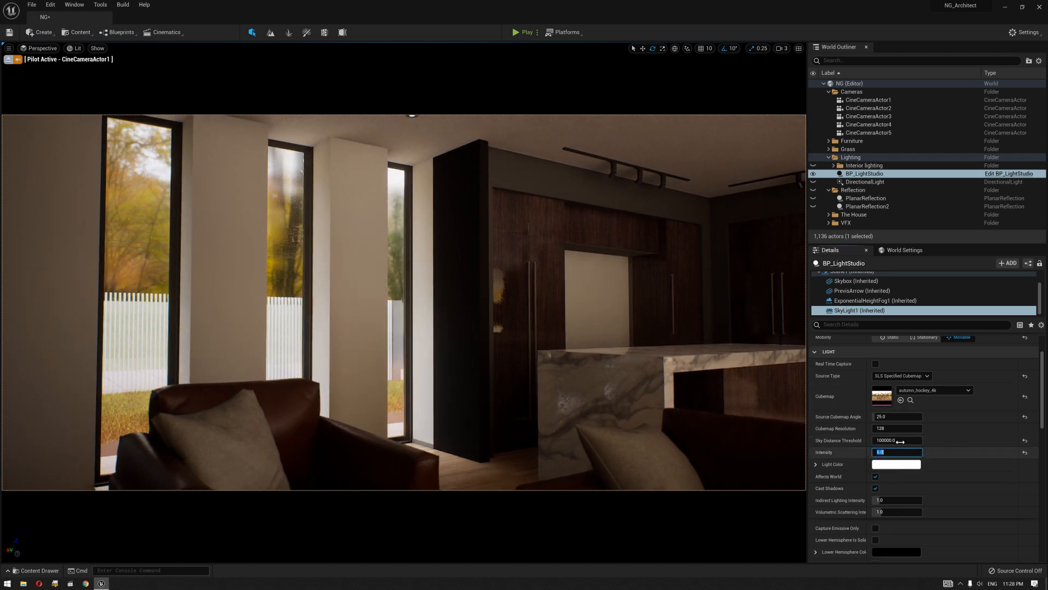
- Raise SkyLight1's intensity to 8, check the room, and lower the intensity to about 5.97
{"action": "type", "text": "8"}
{"action": "key", "text": "Return"}
{"action": "right_click_drag", "start_coordinate": [491, 281], "coordinate": [499, 282]}
{"action": "key", "text": "e"}
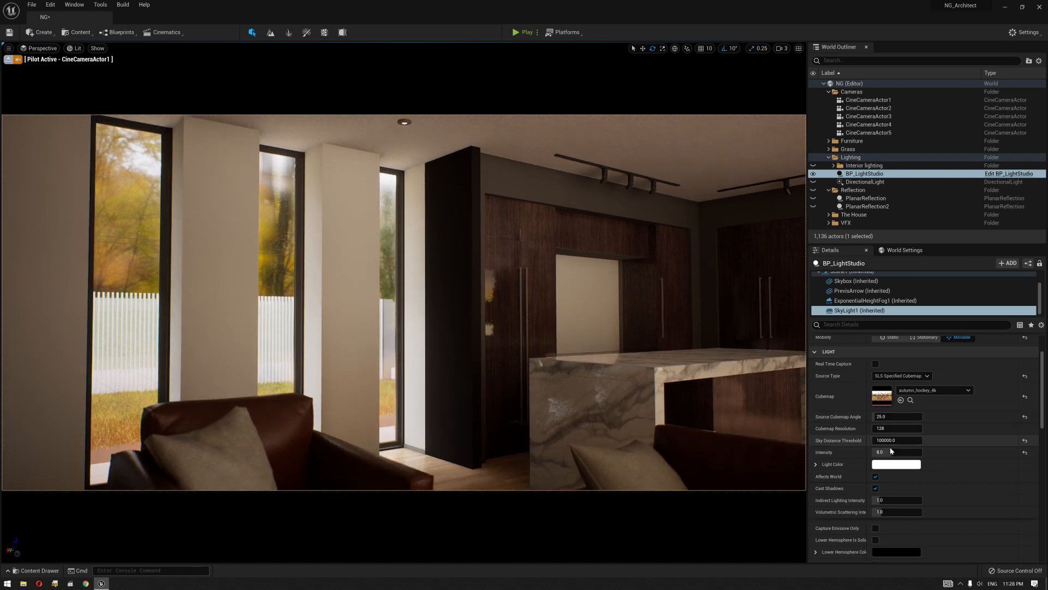
{"action": "mouse_move", "coordinate": [891, 452]}
{"action": "left_mouse_down"}
{"action": "mouse_move", "coordinate": [933, 452]}
{"action": "mouse_move", "coordinate": [883, 452]}
{"action": "left_mouse_up"}
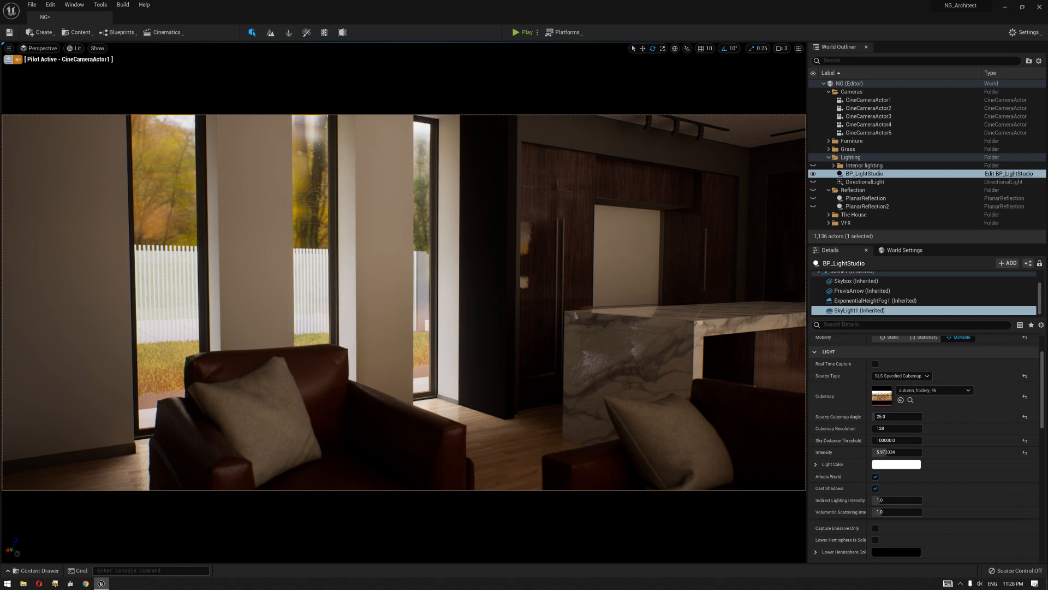
- Move CineCameraActor1 back and lower so the shot includes the armchair, leather sofa, tall windows and kitchen island
{"action": "key", "text": "s"}
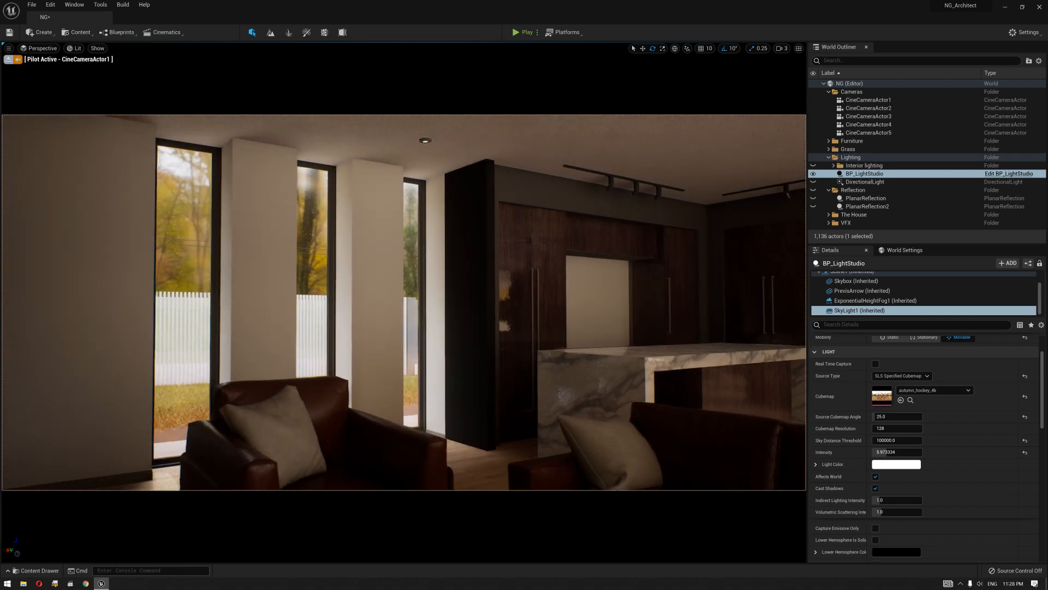
{"action": "key", "text": "d"}
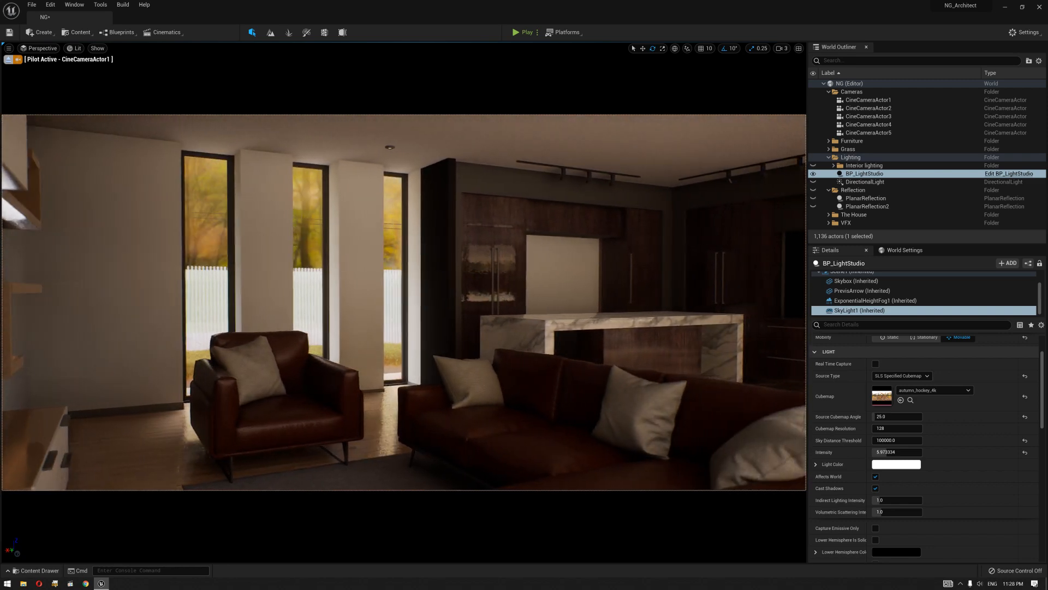
{"action": "key", "text": "a"}
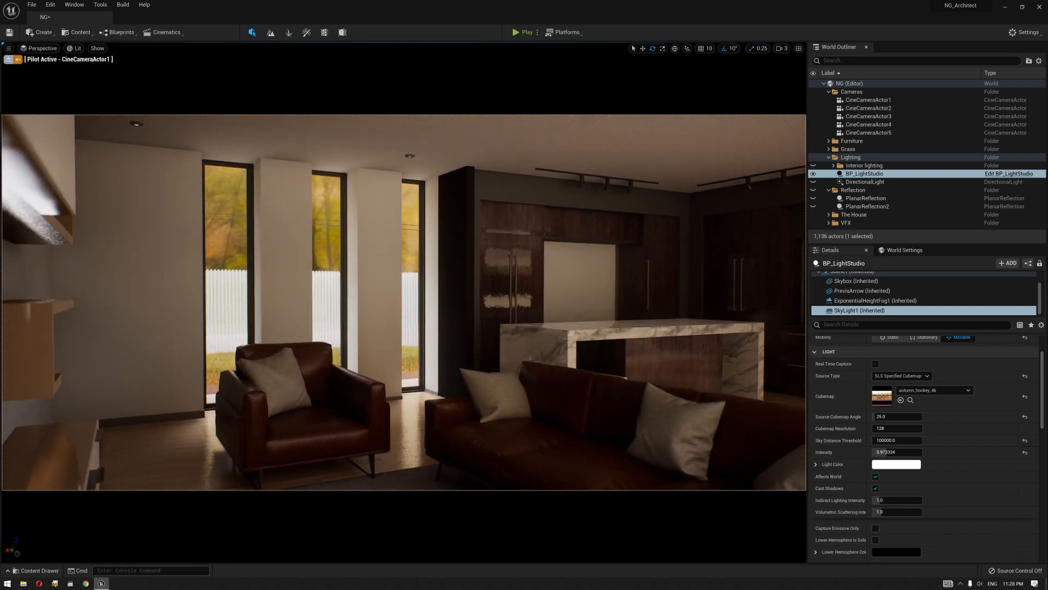
{"action": "key", "text": "a"}
{"action": "key", "text": "q"}
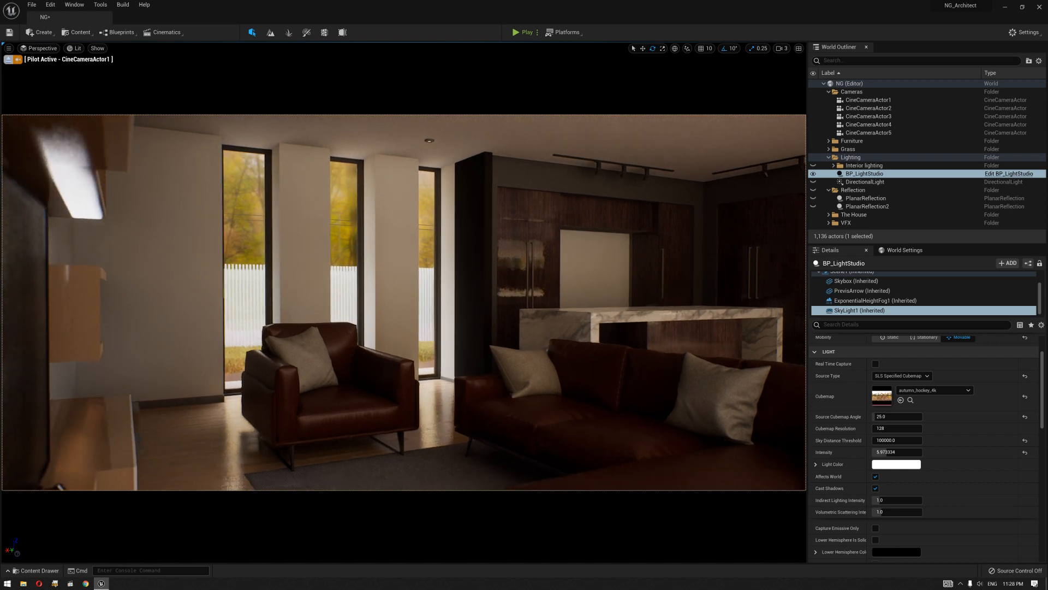
{"action": "key", "text": "q"}
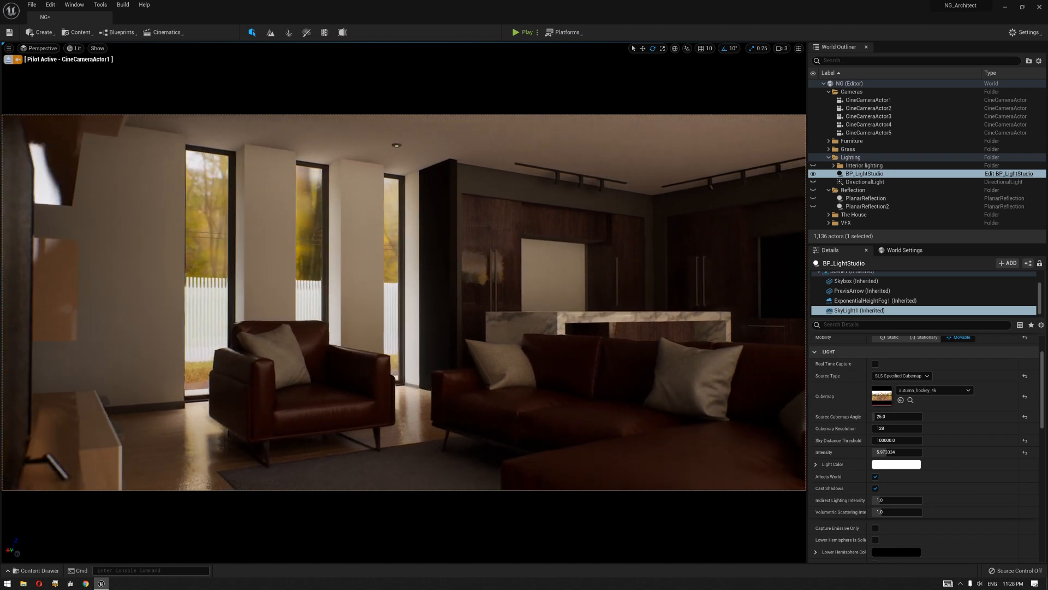
- Assign the 06-07_Day_H texture to both SkyLight1's cubemap and BP_LightStudio's HDRI cubemap
{"action": "left_click", "coordinate": [910, 399]}
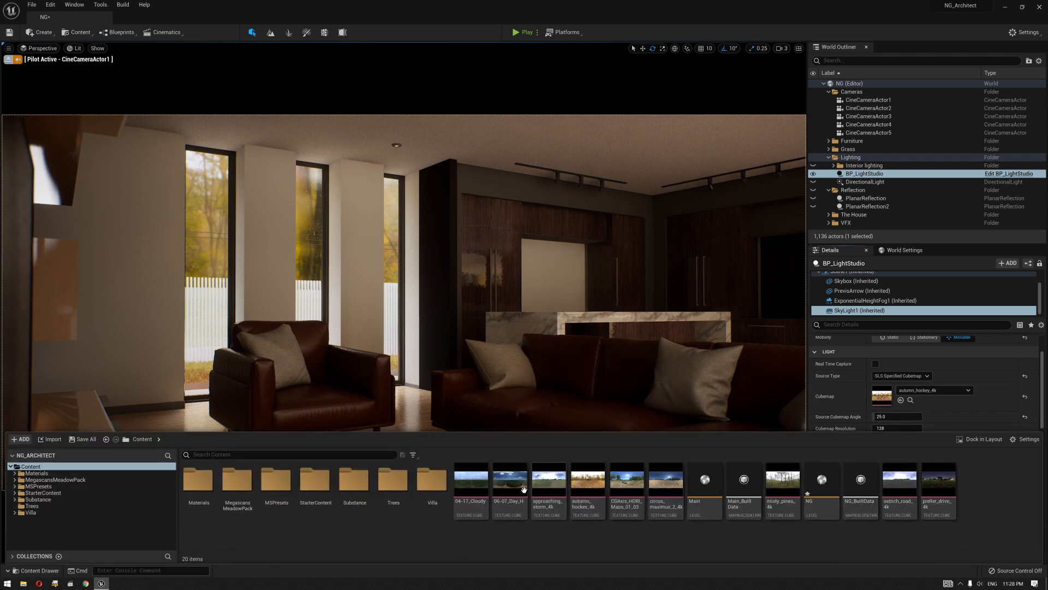
{"action": "left_click_drag", "start_coordinate": [524, 489], "coordinate": [928, 391]}
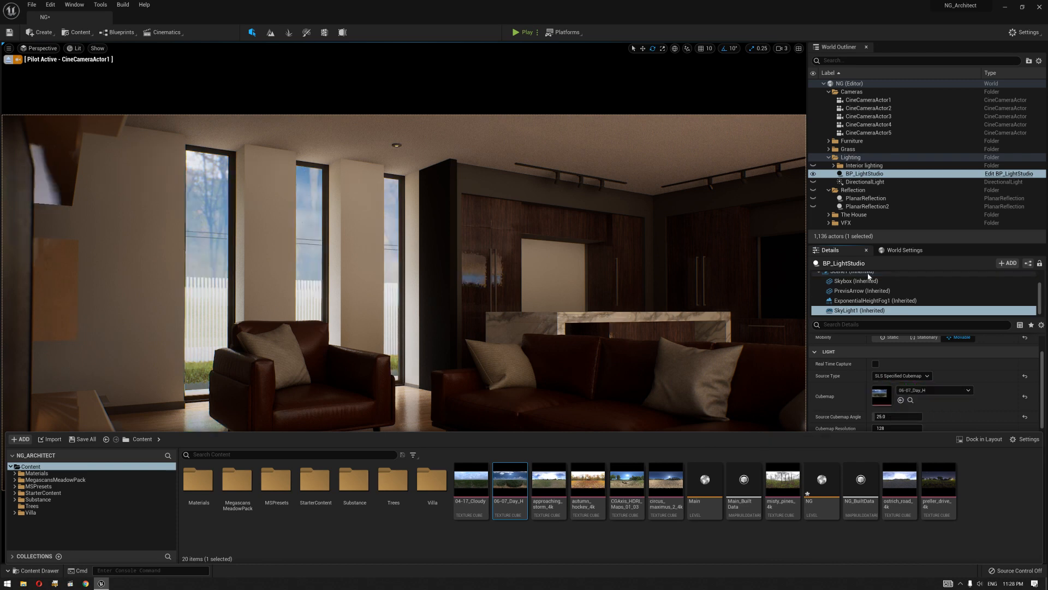
{"action": "scroll", "coordinate": [870, 289], "scroll_direction": "up", "scroll_amount": 2}
{"action": "left_click", "coordinate": [861, 279]}
{"action": "scroll", "coordinate": [928, 393], "scroll_direction": "down", "scroll_amount": 5}
{"action": "left_click", "coordinate": [910, 409]}
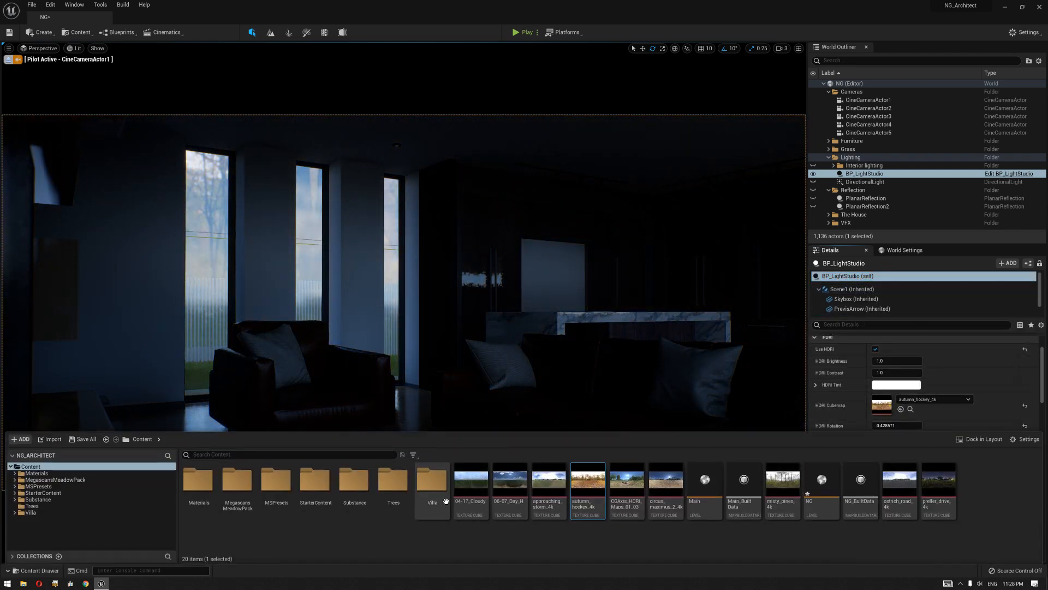
{"action": "left_click_drag", "start_coordinate": [510, 483], "coordinate": [923, 404]}
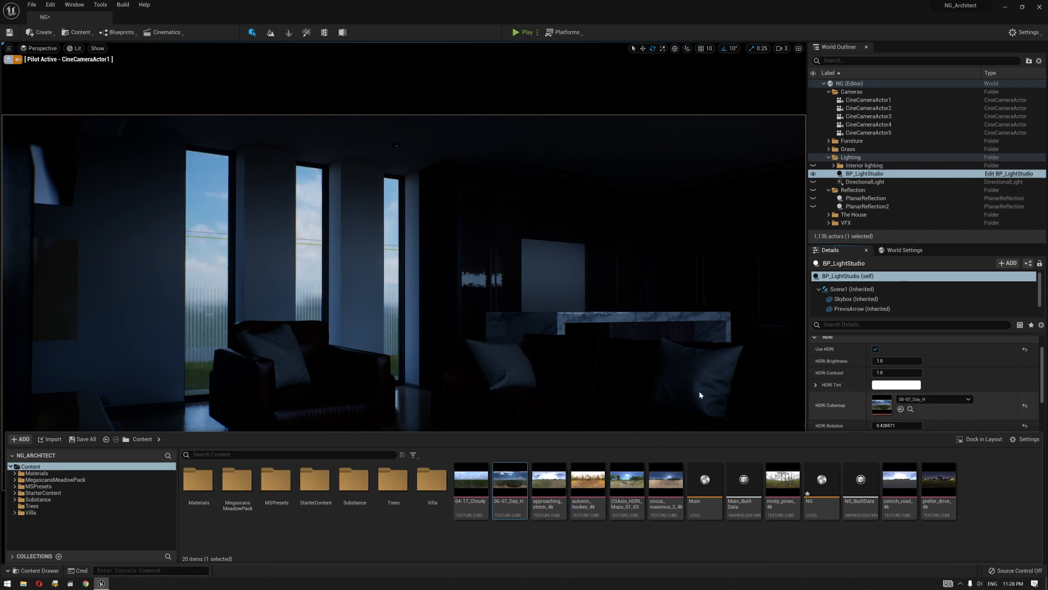
- Set SkyLight1's source cubemap angle to about 286 and raise its intensity to about 15.47, checking the living room
{"action": "scroll", "coordinate": [933, 389], "scroll_direction": "down", "scroll_amount": 3}
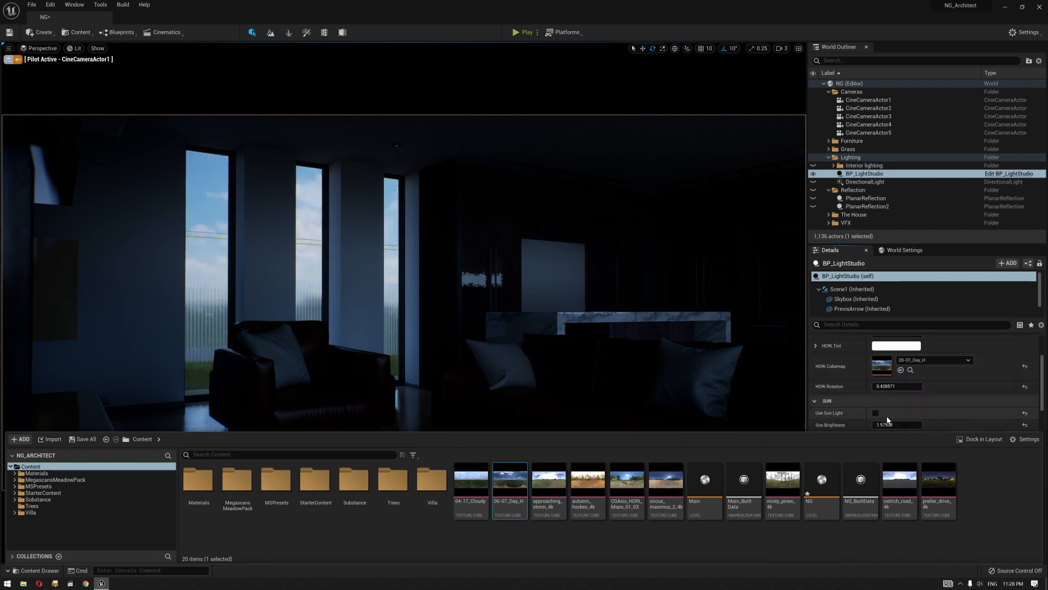
{"action": "scroll", "coordinate": [873, 295], "scroll_direction": "down", "scroll_amount": 2}
{"action": "left_click", "coordinate": [857, 310]}
{"action": "left_click_drag", "start_coordinate": [893, 423], "coordinate": [902, 424]}
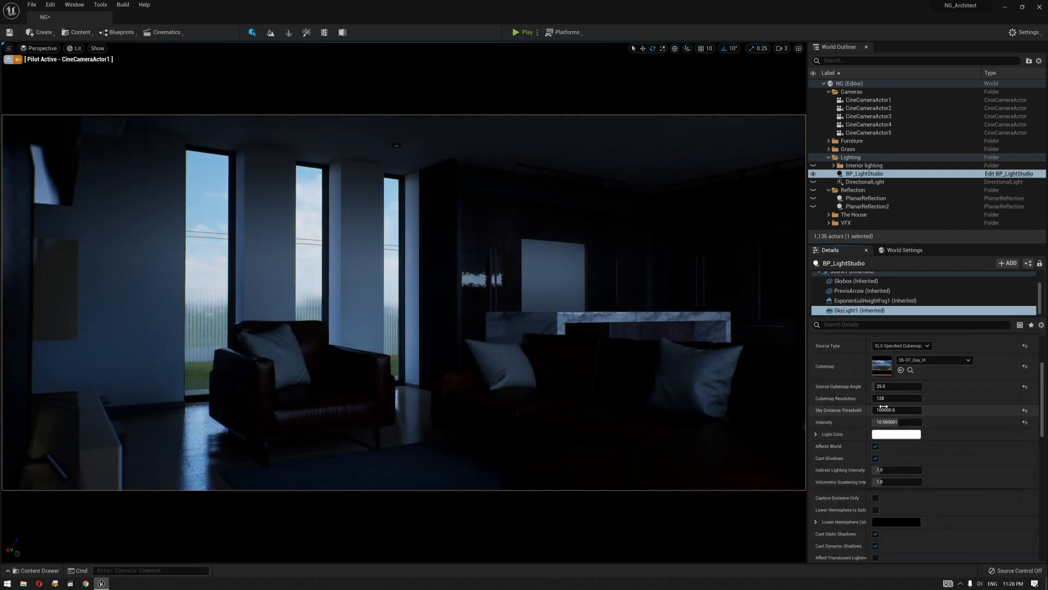
{"action": "left_click_drag", "start_coordinate": [885, 386], "coordinate": [936, 386]}
{"action": "right_click_drag", "start_coordinate": [491, 300], "coordinate": [554, 304]}
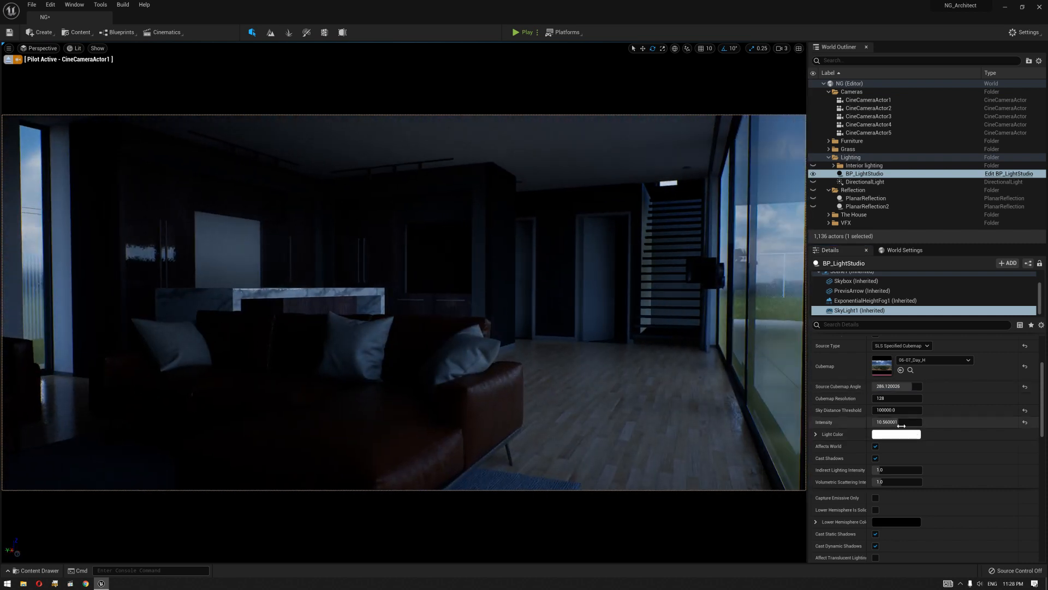
{"action": "left_click_drag", "start_coordinate": [898, 422], "coordinate": [911, 422]}
- Fly the piloted camera outside the house and rotate BP_LightStudio with its gizmo on the lawn
{"action": "right_click_drag", "start_coordinate": [634, 335], "coordinate": [794, 332]}
{"action": "key", "text": "d"}
{"action": "left_click", "coordinate": [634, 334]}
{"action": "key", "text": "d"}
{"action": "right_click_drag", "start_coordinate": [633, 335], "coordinate": [547, 331]}
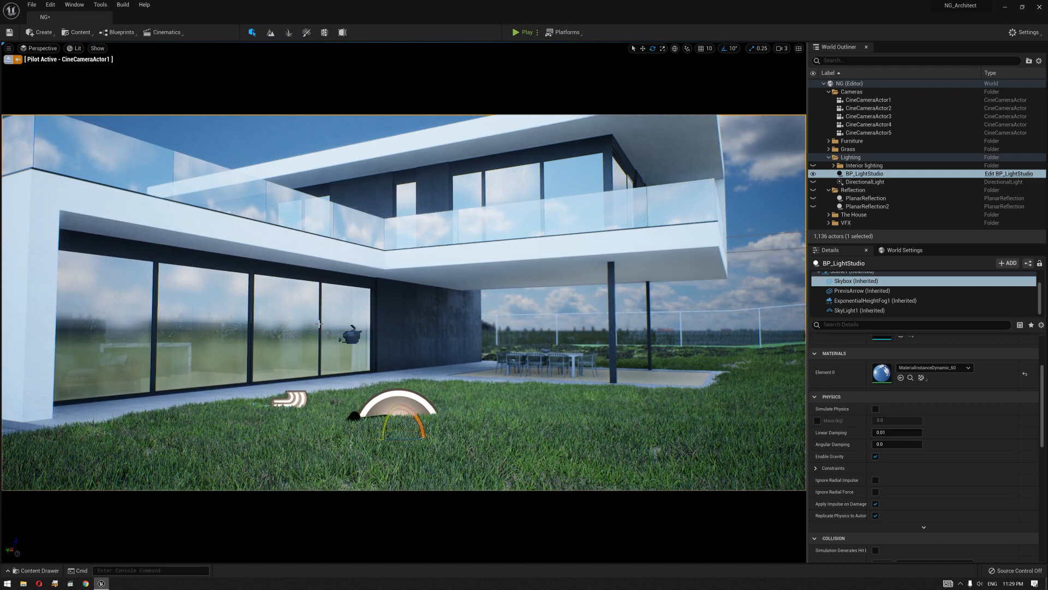
{"action": "left_click", "coordinate": [857, 182]}
{"action": "left_click", "coordinate": [859, 166]}
{"action": "left_click", "coordinate": [863, 174]}
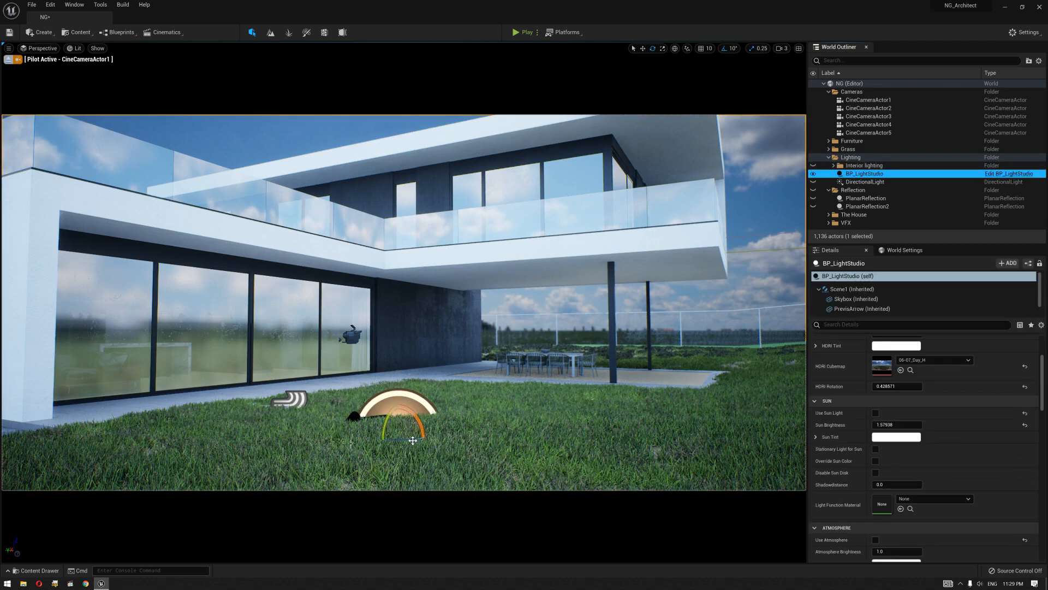
{"action": "left_click_drag", "start_coordinate": [413, 439], "coordinate": [367, 435]}
- Fly the piloted camera back into the living room and frame the armchair and leather sofa from a low angle
{"action": "right_click_drag", "start_coordinate": [368, 436], "coordinate": [433, 433]}
{"action": "key", "text": "w"}
{"action": "key", "text": "s"}
{"action": "key", "text": "w"}
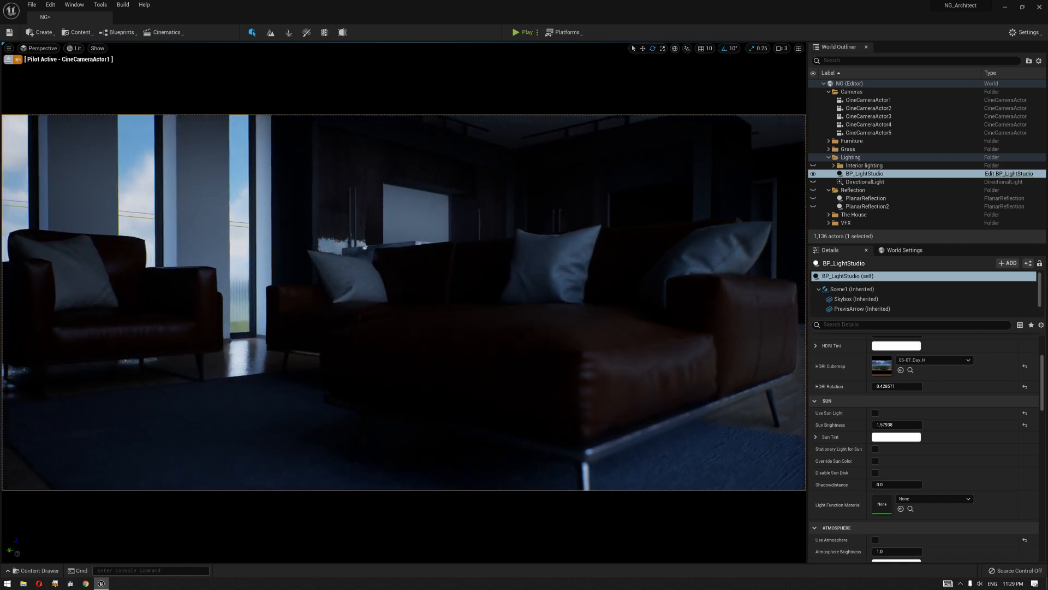
- Assign the misty_pines_4k texture to both BP_LightStudio's HDRI cubemap and SkyLight1's cubemap
{"action": "left_click", "coordinate": [911, 371]}
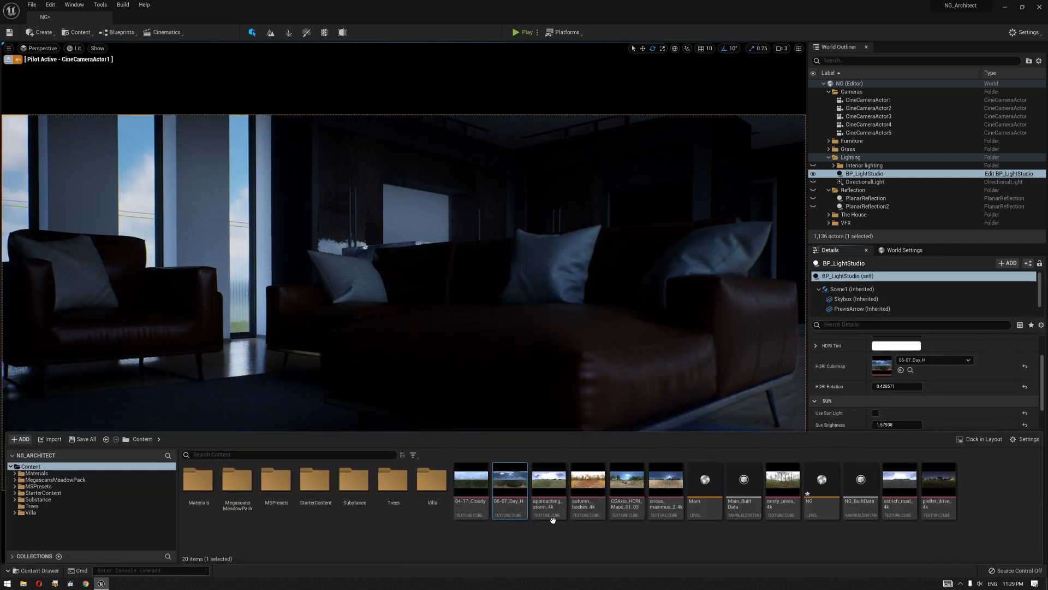
{"action": "left_click_drag", "start_coordinate": [782, 483], "coordinate": [895, 361]}
{"action": "left_click", "coordinate": [858, 314]}
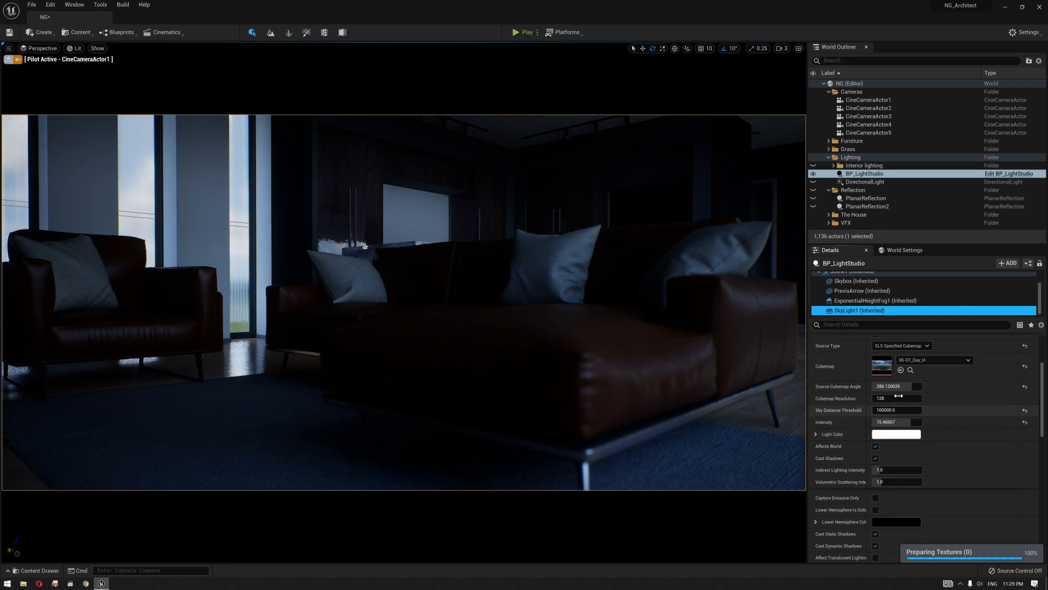
{"action": "left_click", "coordinate": [910, 370]}
{"action": "left_click_drag", "start_coordinate": [776, 494], "coordinate": [888, 364]}
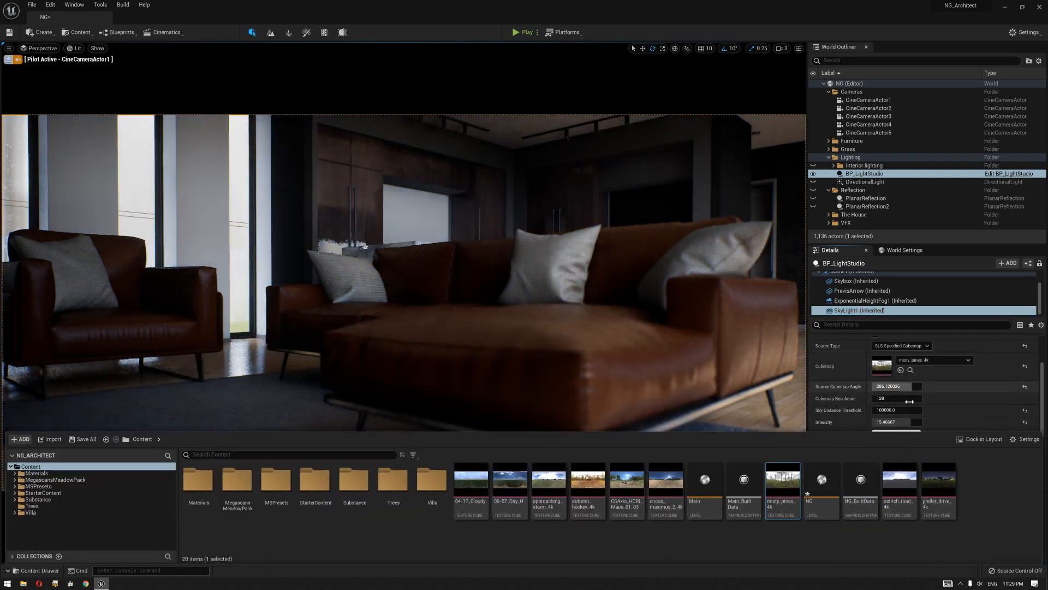
- Set SkyLight1's intensity to 5
{"action": "left_click", "coordinate": [898, 422]}
{"action": "type", "text": "5"}
{"action": "key", "text": "Return"}
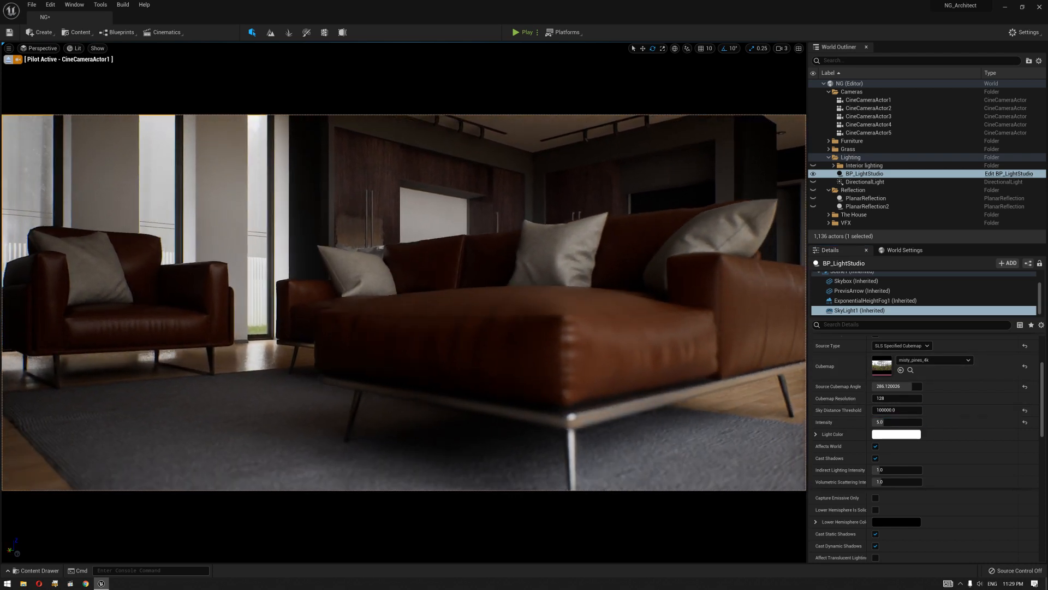
- Sample CineCameraActor1's manual focus distance on the sofa's near corner and reframe the shot past the sofa toward the glass wall
{"action": "middle_click_drag", "start_coordinate": [404, 302], "coordinate": [413, 300]}
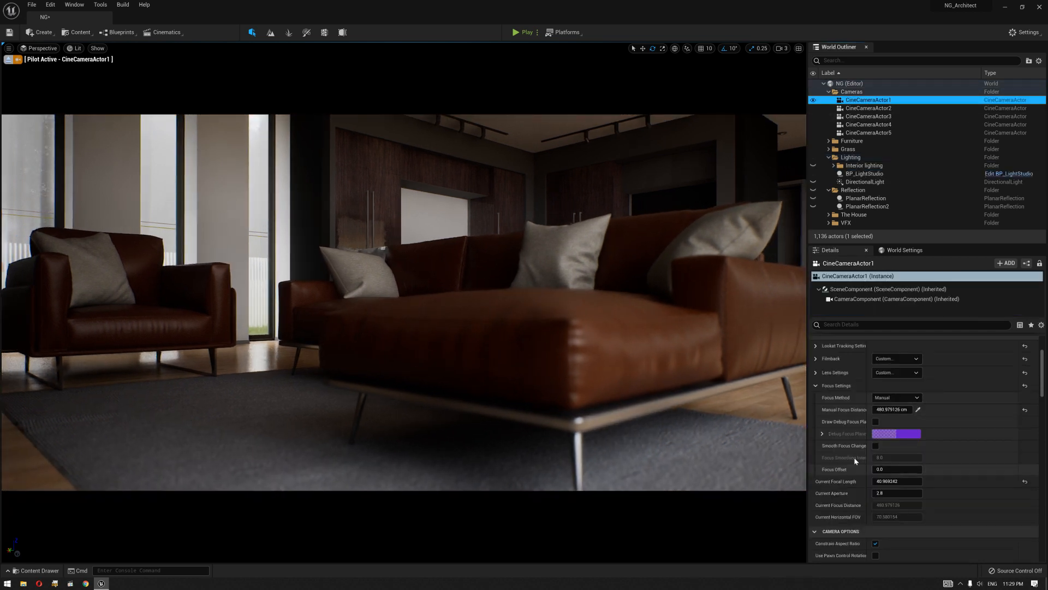
{"action": "left_click", "coordinate": [601, 418]}
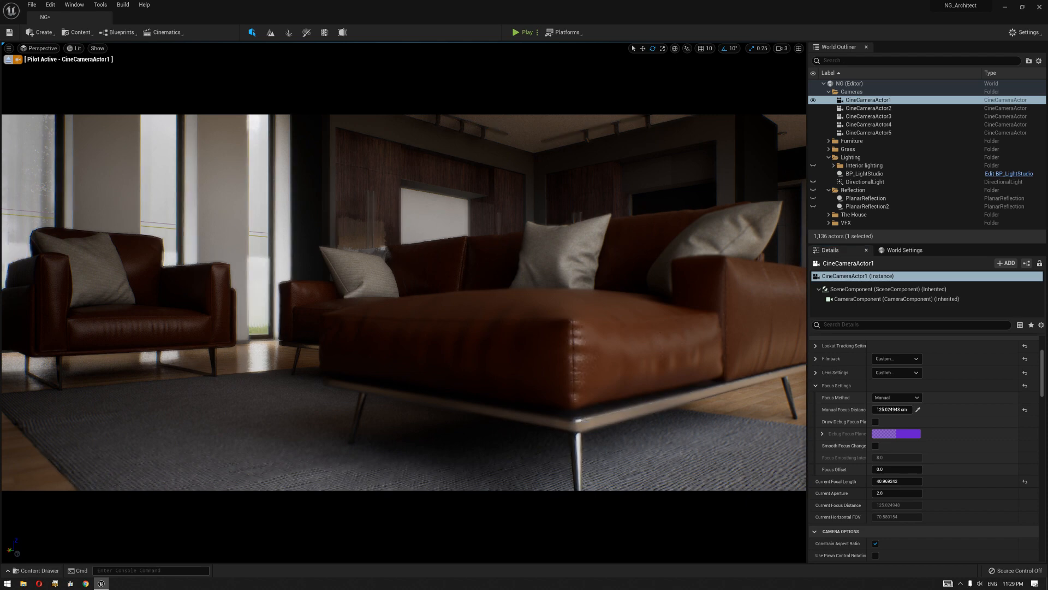
{"action": "middle_click_drag", "start_coordinate": [572, 390], "coordinate": [648, 426]}
{"action": "right_click_drag", "start_coordinate": [573, 391], "coordinate": [661, 391]}
{"action": "middle_click_drag", "start_coordinate": [573, 391], "coordinate": [550, 400]}
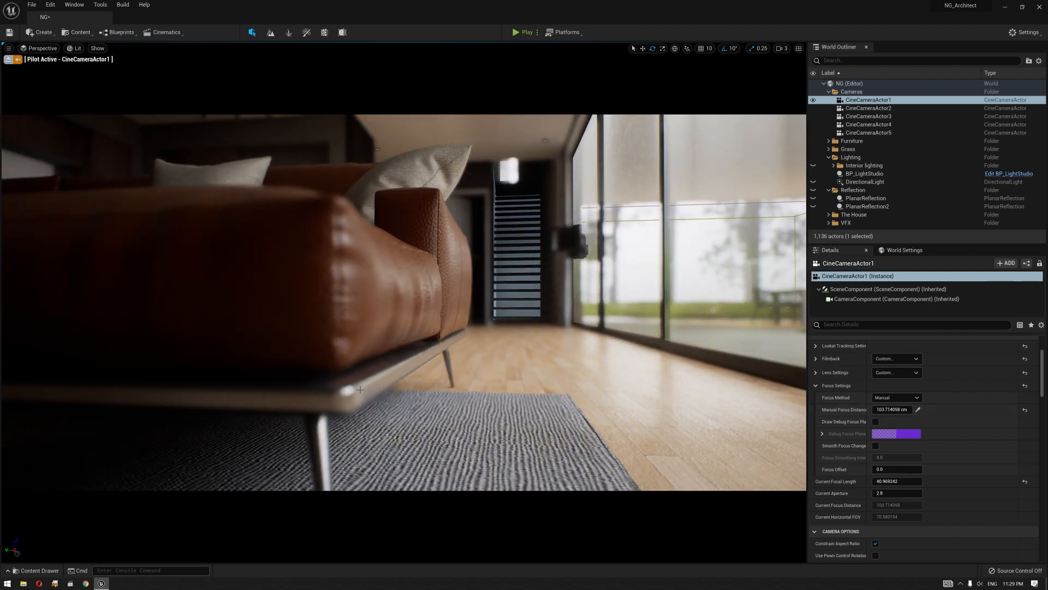
{"action": "scroll", "coordinate": [404, 302], "scroll_direction": "down", "scroll_amount": 3}
{"action": "middle_click_drag", "start_coordinate": [467, 396], "coordinate": [476, 362]}
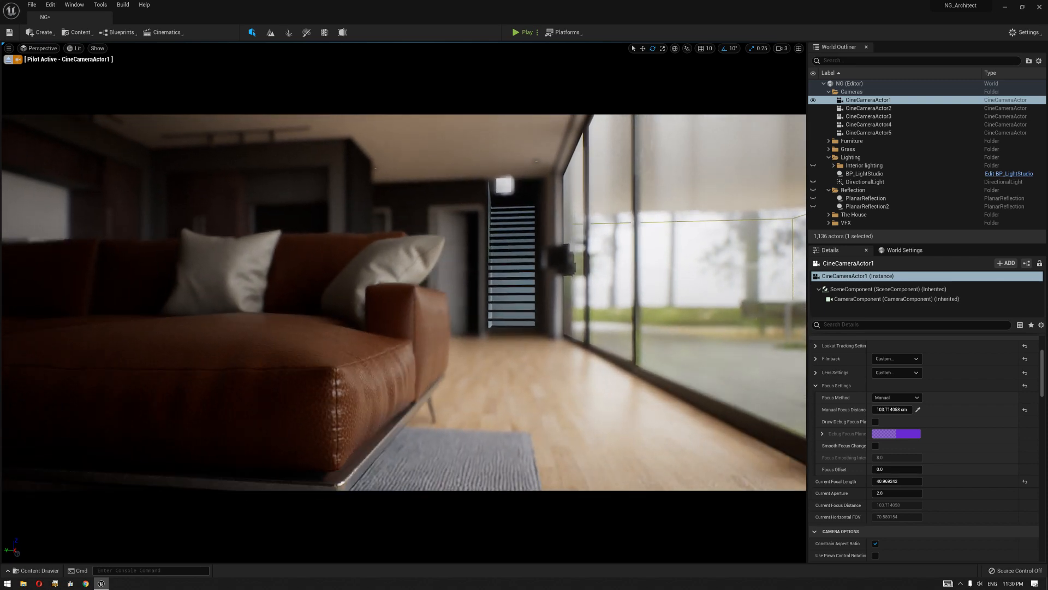
- Try circus_maximus_2_4k as BP_LightStudio's HDRI cubemap
{"action": "left_click", "coordinate": [871, 173]}
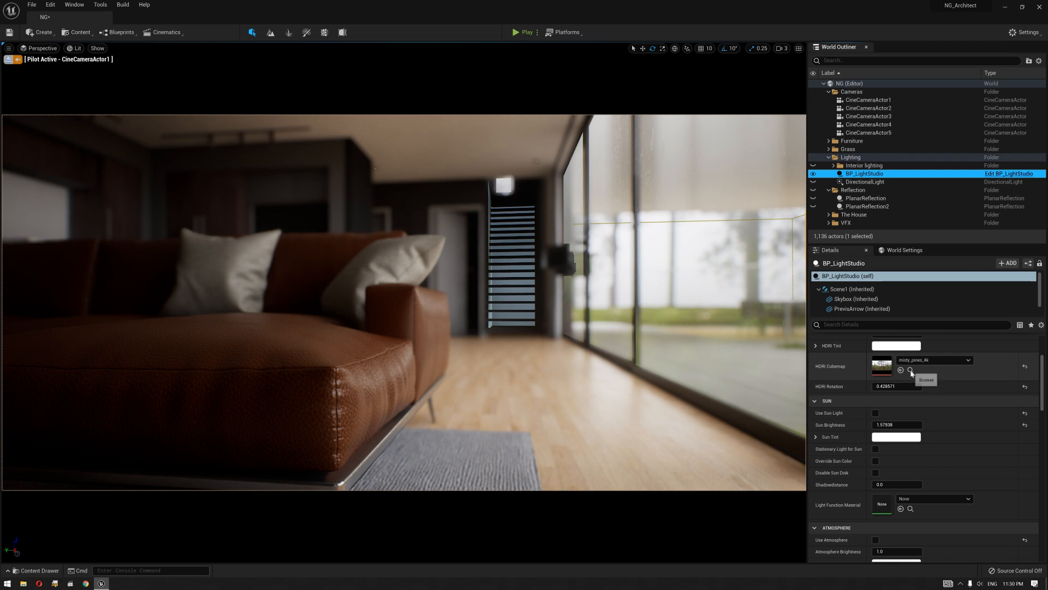
{"action": "left_click", "coordinate": [910, 370]}
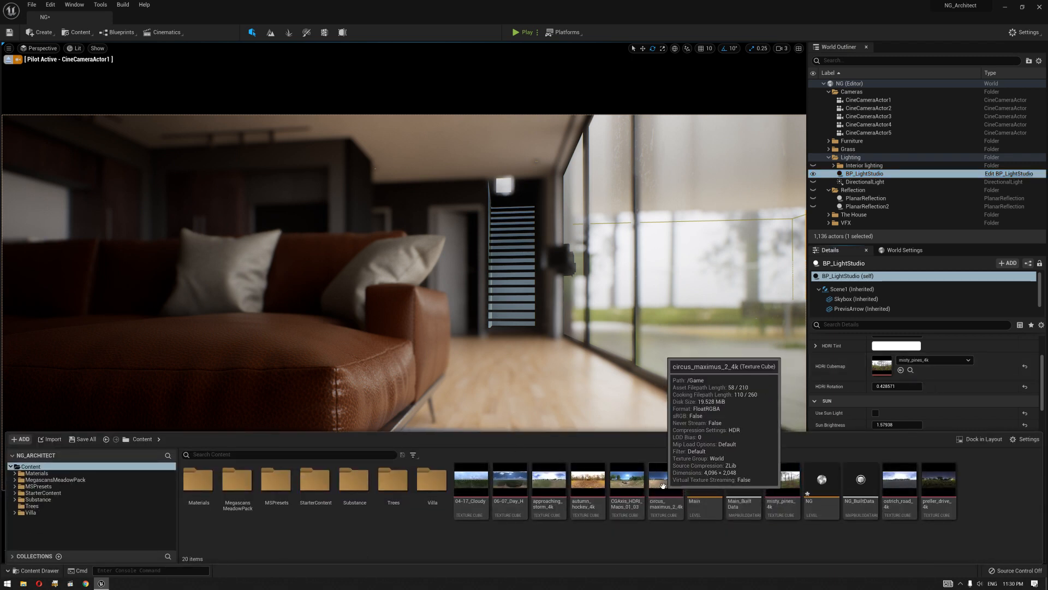
{"action": "left_click_drag", "start_coordinate": [663, 486], "coordinate": [889, 367]}
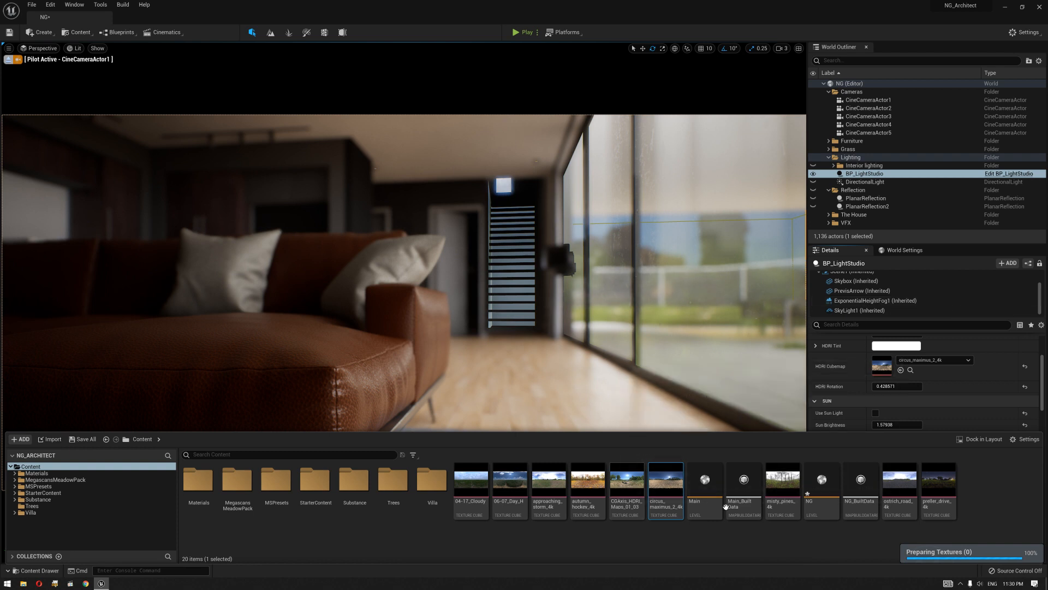
- Assign the ostrich_road_4k texture to both BP_LightStudio's HDRI cubemap and SkyLight1's cubemap
{"action": "left_click_drag", "start_coordinate": [896, 495], "coordinate": [886, 368]}
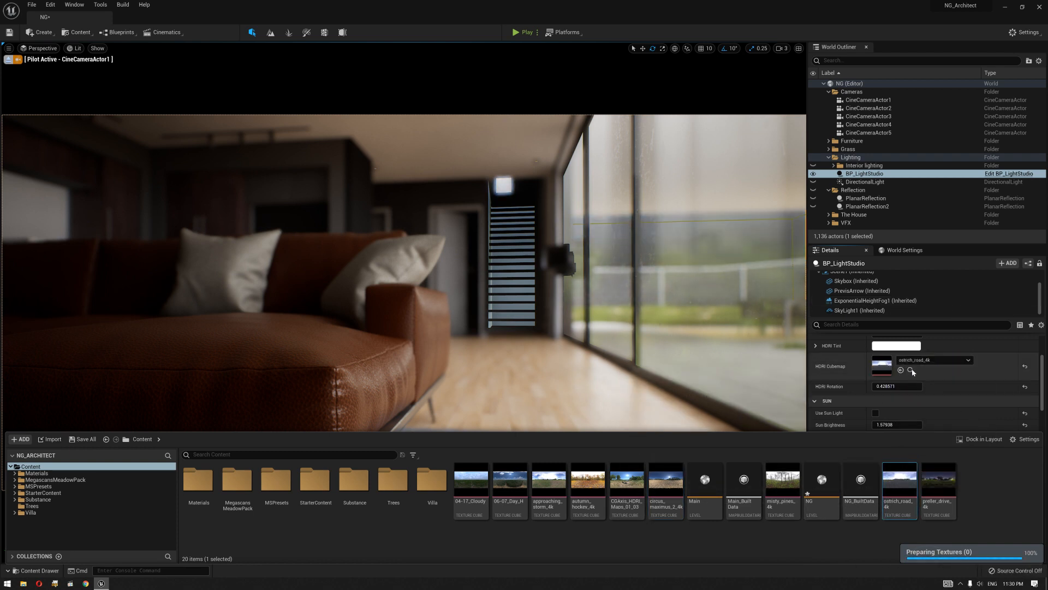
{"action": "left_click", "coordinate": [875, 311]}
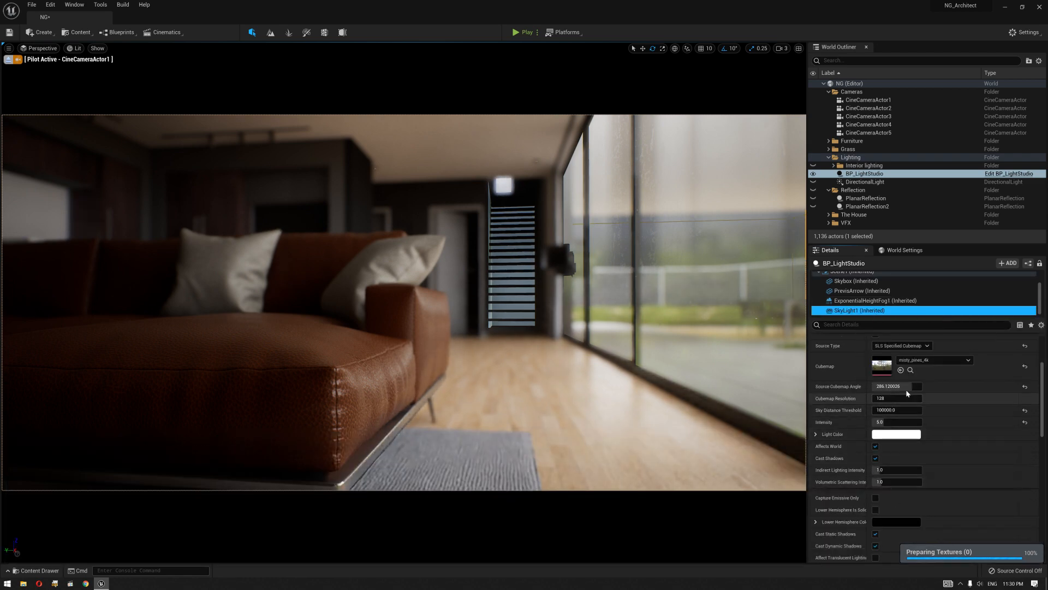
{"action": "key", "text": "ctrl+space"}
{"action": "left_click_drag", "start_coordinate": [900, 481], "coordinate": [893, 371]}
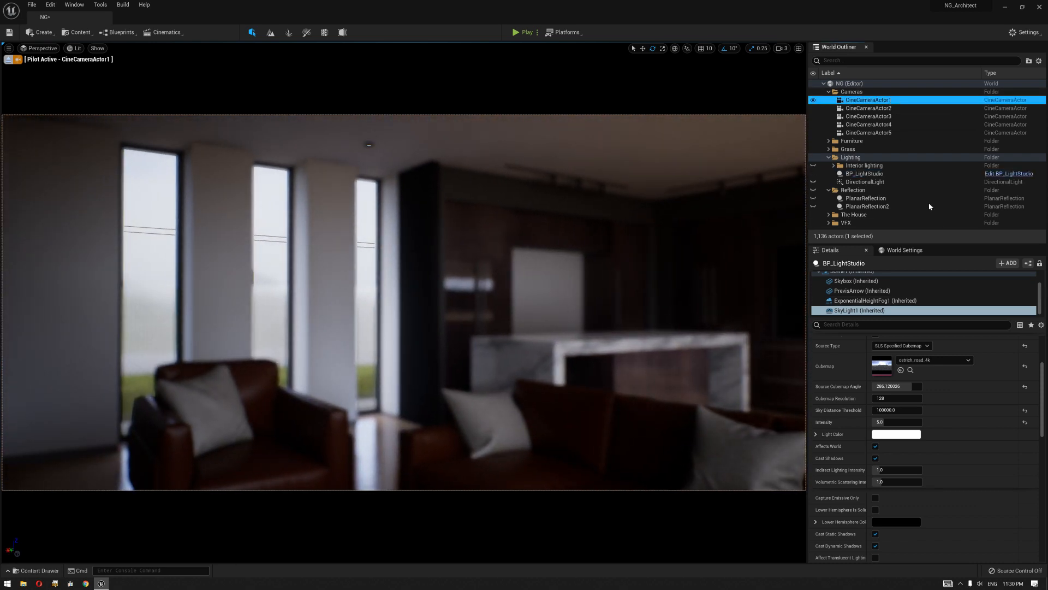
- Sample CineCameraActor1's manual focus distance on the pillar between the tall windows and turn the shot toward the windows
{"action": "left_click", "coordinate": [309, 274]}
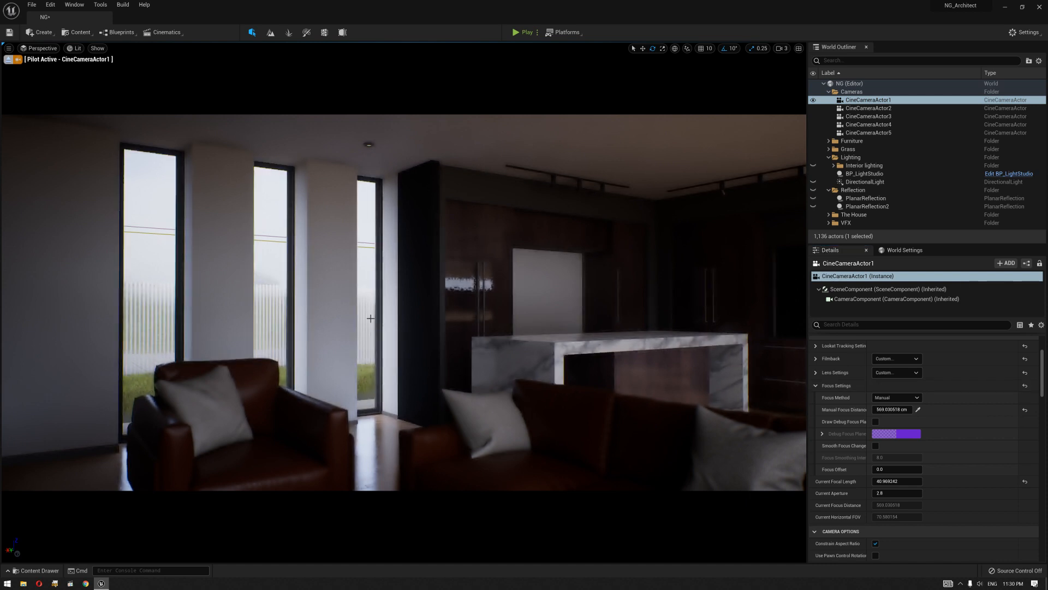
{"action": "mouse_move", "coordinate": [309, 274]}
{"action": "right_mouse_down"}
{"action": "mouse_move", "coordinate": [334, 278]}
{"action": "mouse_move", "coordinate": [296, 273]}
{"action": "right_mouse_up"}
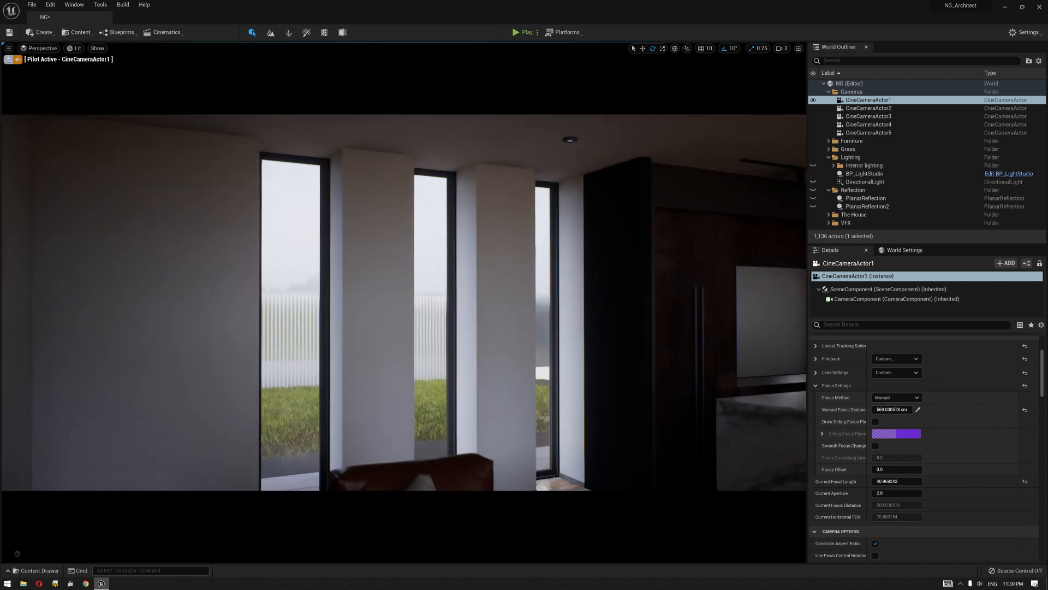
- Select BP_LightStudio and fly the piloted camera outside to frame the glass facade and white fence from the lawn
{"action": "left_click", "coordinate": [868, 175]}
{"action": "key", "text": "s"}
{"action": "right_click_drag", "start_coordinate": [585, 350], "coordinate": [432, 301]}
{"action": "key", "text": "w"}
{"action": "key", "text": "s"}
{"action": "key", "text": "w"}
{"action": "key", "text": "q"}
{"action": "key", "text": "s"}
{"action": "key", "text": "d"}
{"action": "key", "text": "s"}
{"action": "key", "text": "e"}
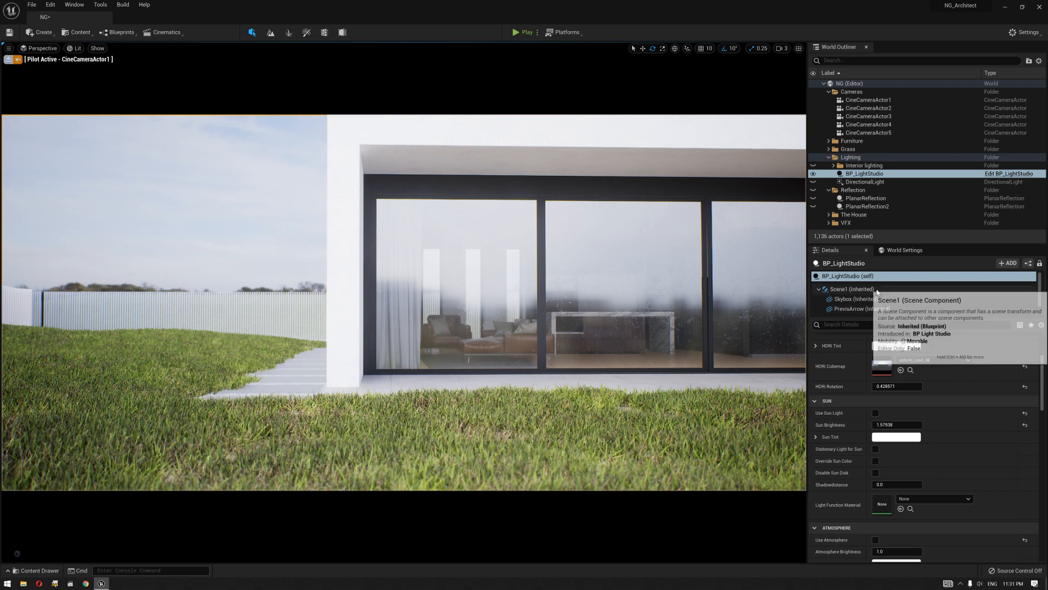
- Assign the autumn_hockey_4k texture to both BP_LightStudio's HDRI cubemap and SkyLight1's cubemap
{"action": "left_click", "coordinate": [911, 371]}
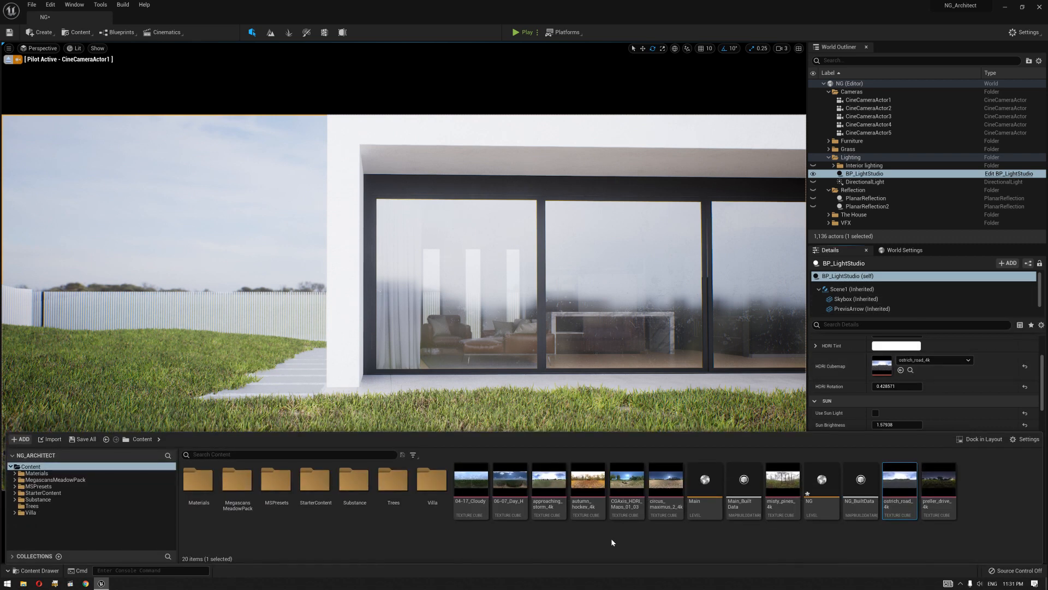
{"action": "left_click_drag", "start_coordinate": [594, 503], "coordinate": [888, 364]}
{"action": "scroll", "coordinate": [881, 302], "scroll_direction": "down", "scroll_amount": 2}
{"action": "left_click", "coordinate": [870, 310]}
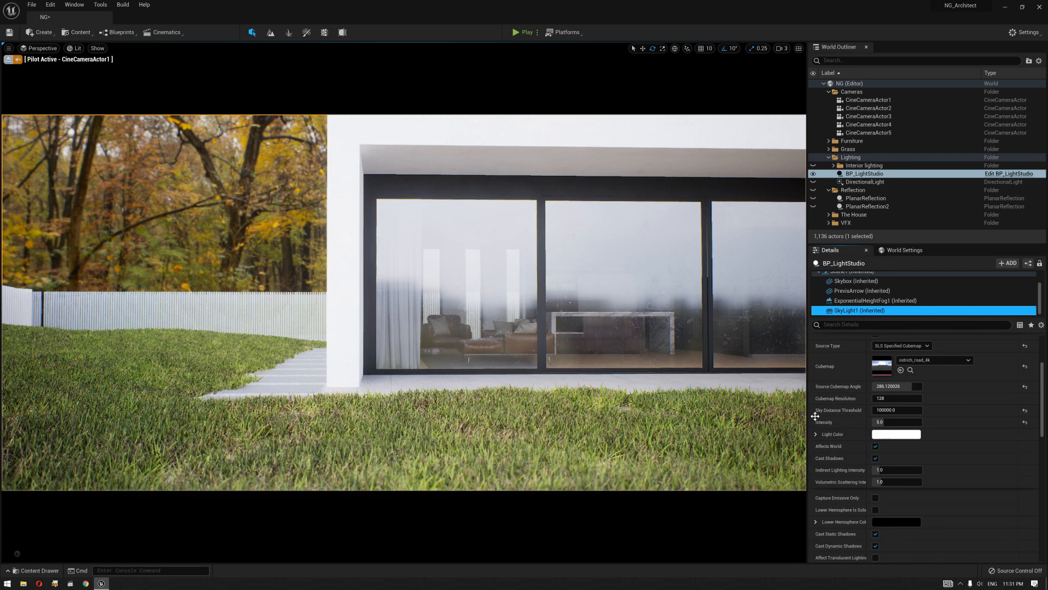
{"action": "left_click", "coordinate": [910, 370]}
{"action": "left_click_drag", "start_coordinate": [588, 483], "coordinate": [834, 388]}
{"action": "left_click_drag", "start_coordinate": [884, 365], "coordinate": [885, 365]}
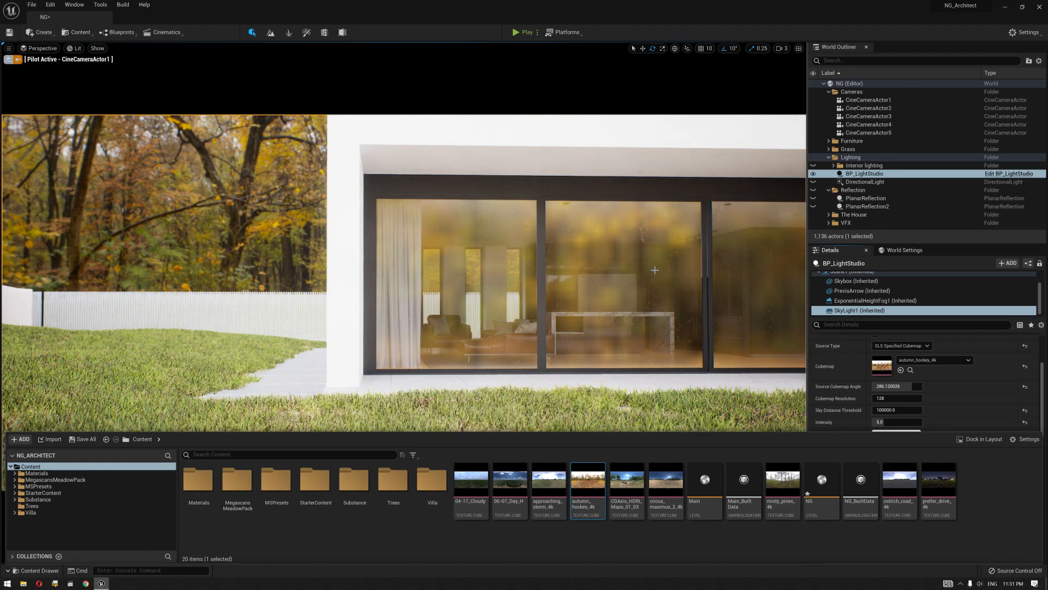